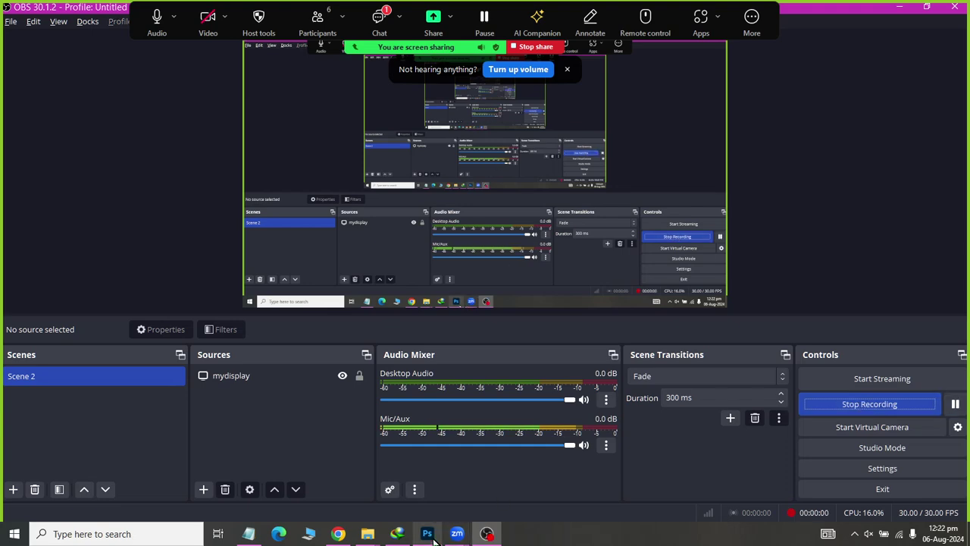
Open AdobeStock_195181339_Preview.jpeg from the Recent files on the Photoshop Home screen.
{"action": "key", "text": "alt+Tab"}
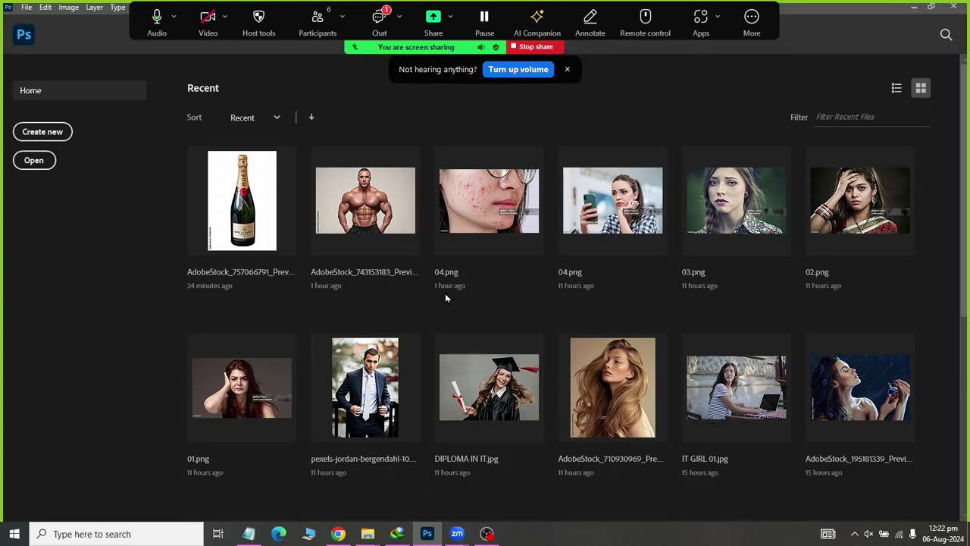
{"action": "left_click", "coordinate": [379, 23]}
{"action": "left_click", "coordinate": [584, 128]}
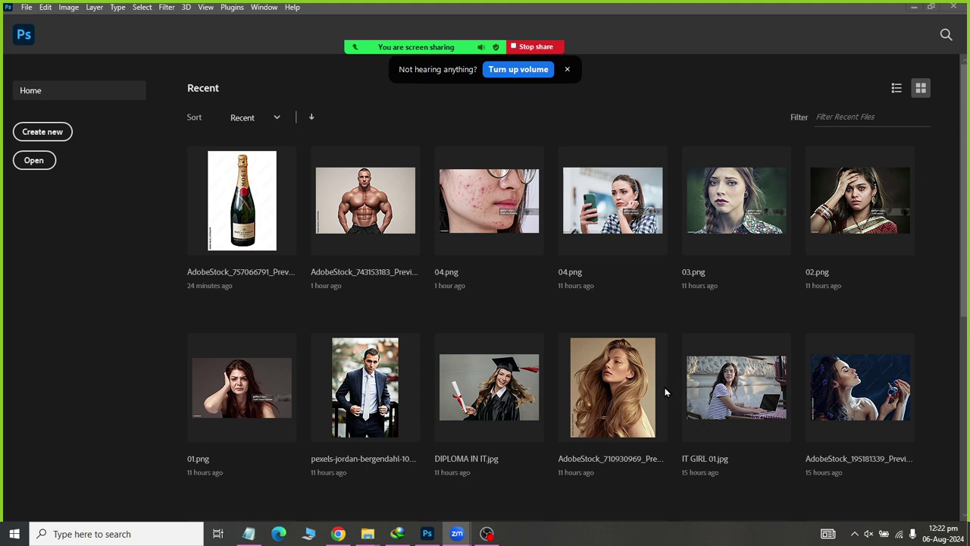
{"action": "left_click", "coordinate": [868, 386]}
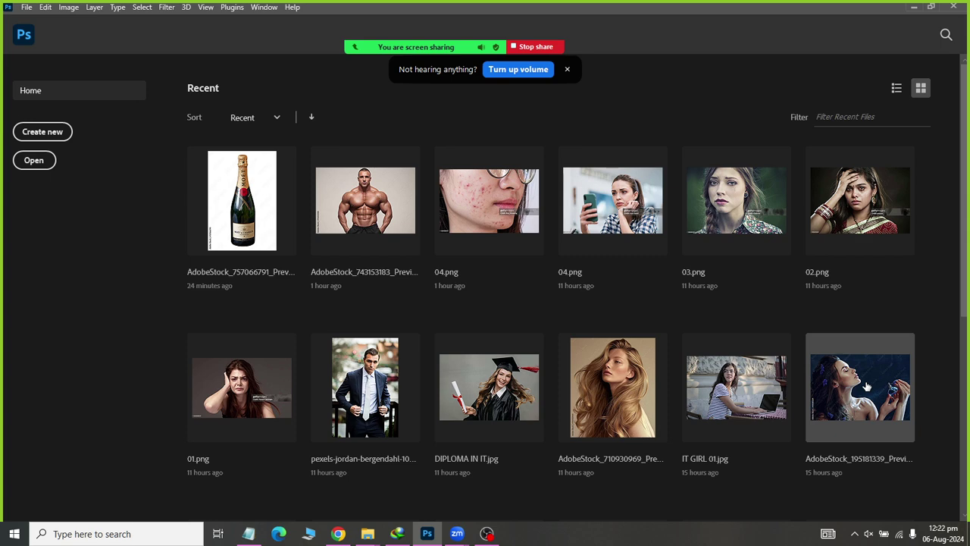
{"action": "left_click", "coordinate": [867, 386]}
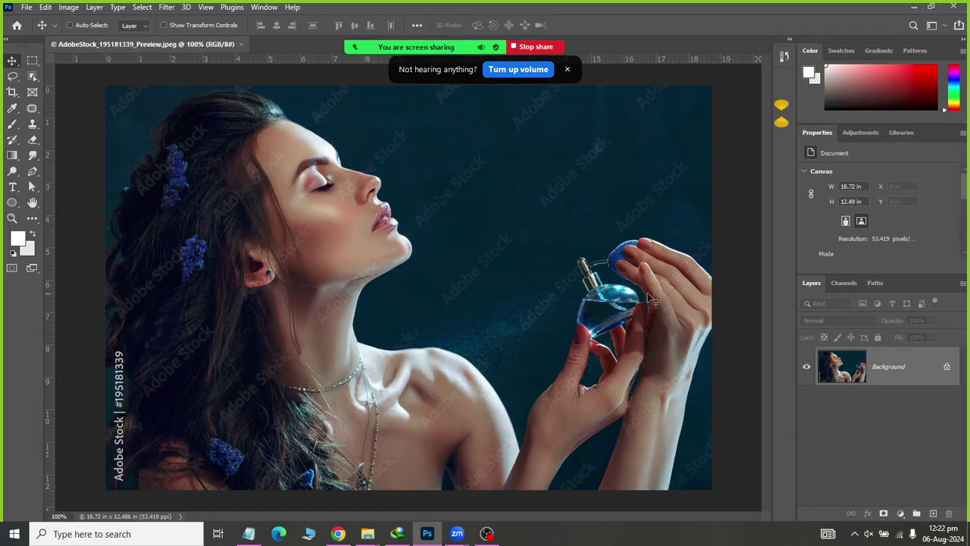
Zoom in and out around the bottle, then unlock the Background layer into Layer 0.
{"action": "scroll", "coordinate": [588, 285], "scroll_direction": "up", "scroll_amount": 3}
{"action": "scroll", "coordinate": [596, 265], "scroll_direction": "up", "scroll_amount": 2}
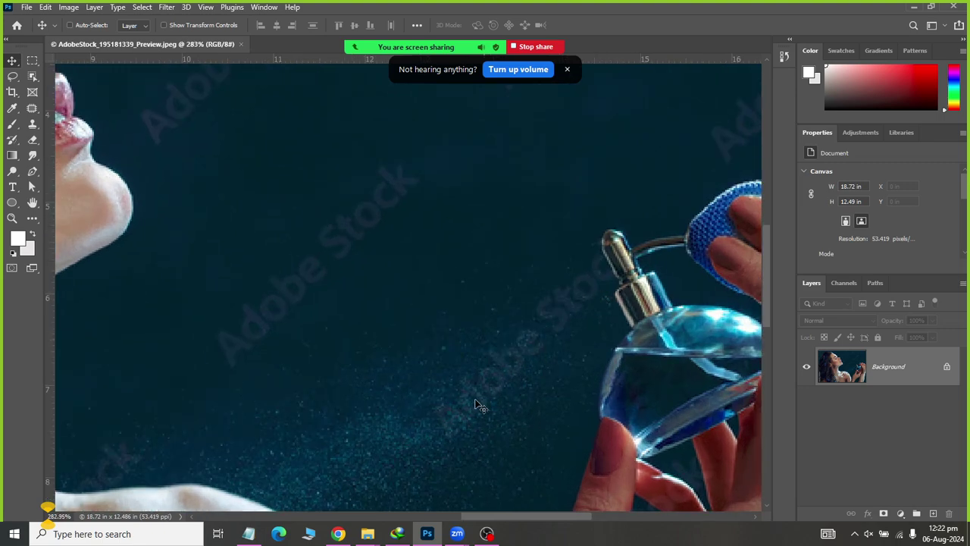
{"action": "scroll", "coordinate": [573, 329], "scroll_direction": "down", "scroll_amount": 2}
{"action": "scroll", "coordinate": [561, 333], "scroll_direction": "down", "scroll_amount": 1}
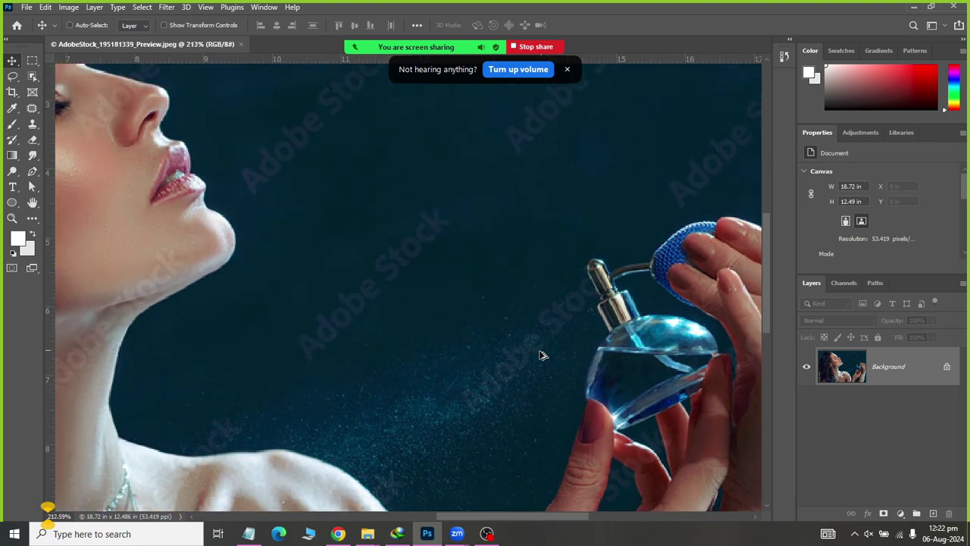
{"action": "scroll", "coordinate": [535, 364], "scroll_direction": "down", "scroll_amount": 1}
{"action": "scroll", "coordinate": [535, 362], "scroll_direction": "down", "scroll_amount": 1}
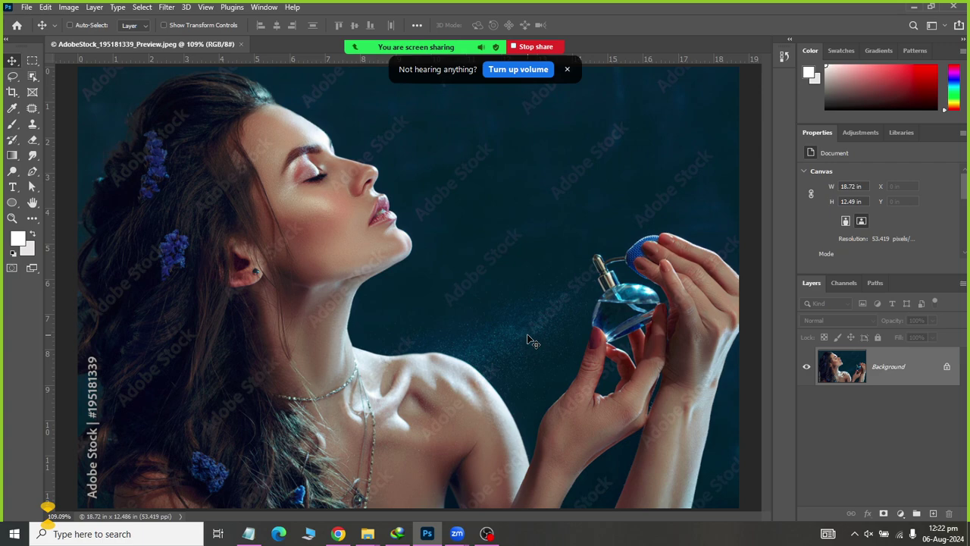
{"action": "left_click", "coordinate": [946, 369]}
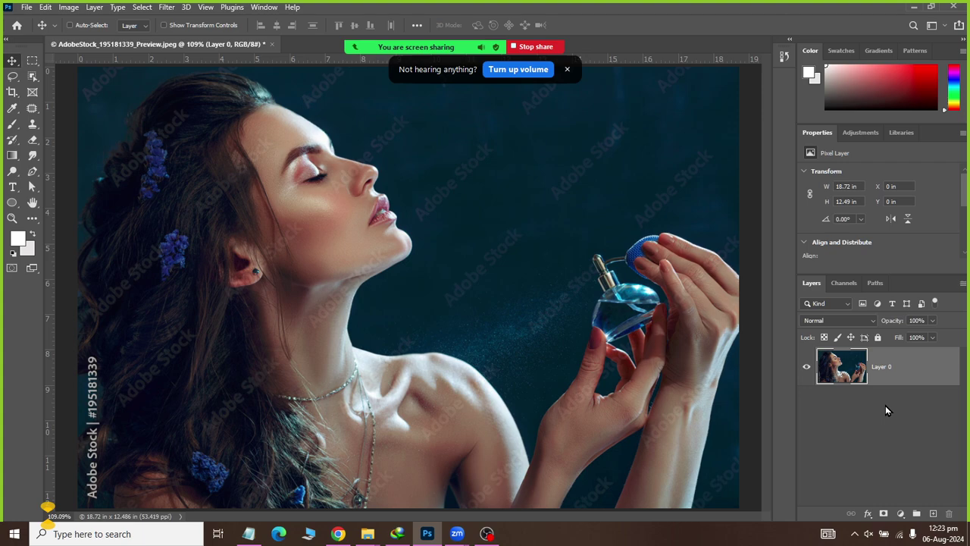
Add a new empty Layer 1 above Layer 0 and pick the regular Brush Tool.
{"action": "left_click", "coordinate": [931, 514]}
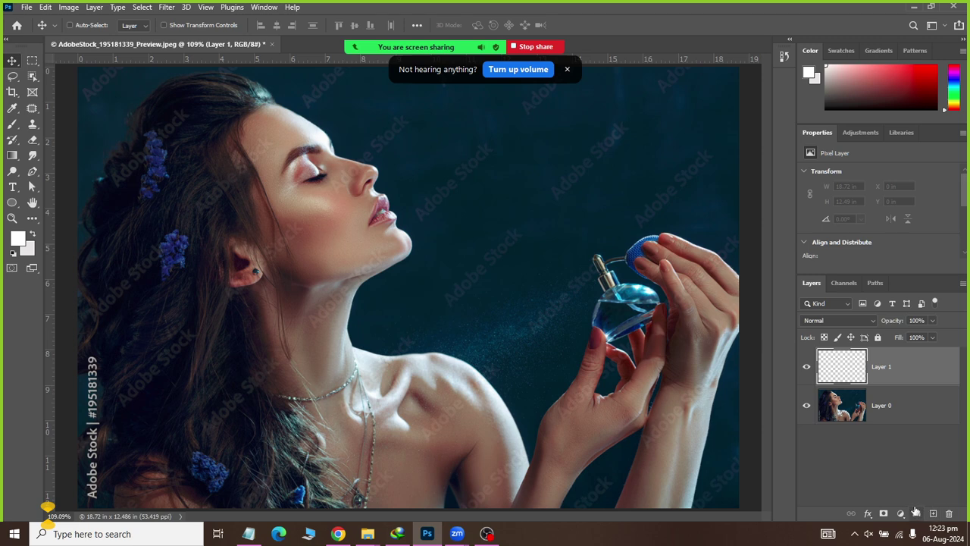
{"action": "left_click", "coordinate": [12, 124]}
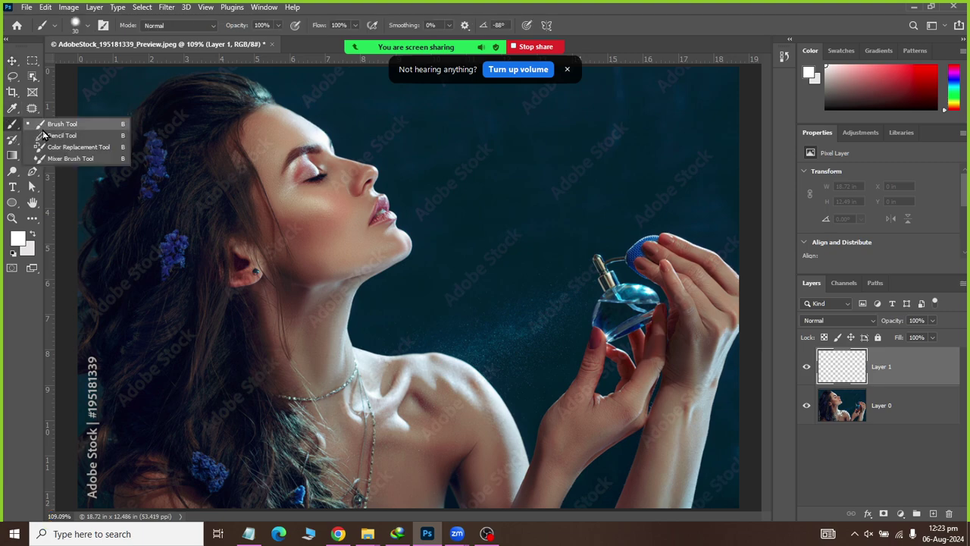
{"action": "left_click", "coordinate": [46, 125]}
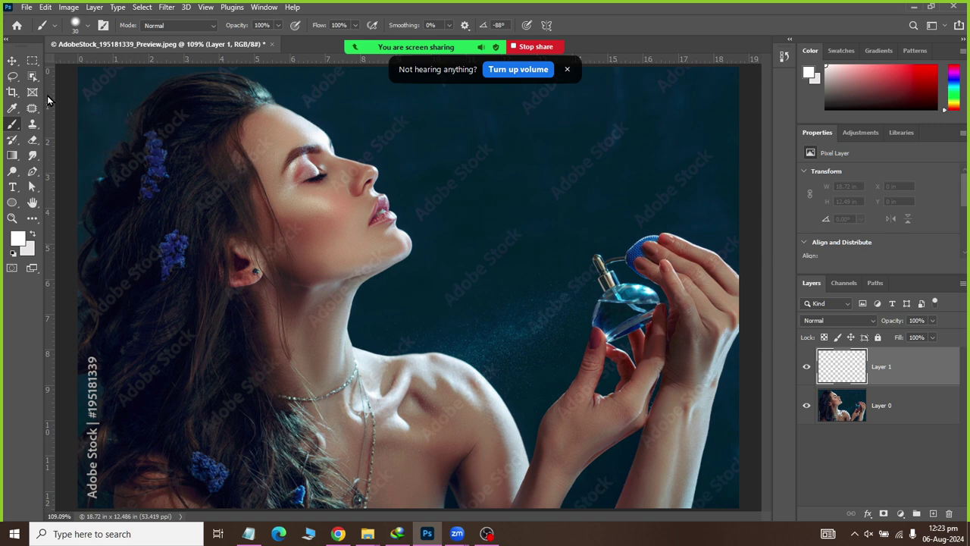
Set the round brush to 8% hardness and 177 px size.
{"action": "left_click", "coordinate": [81, 27]}
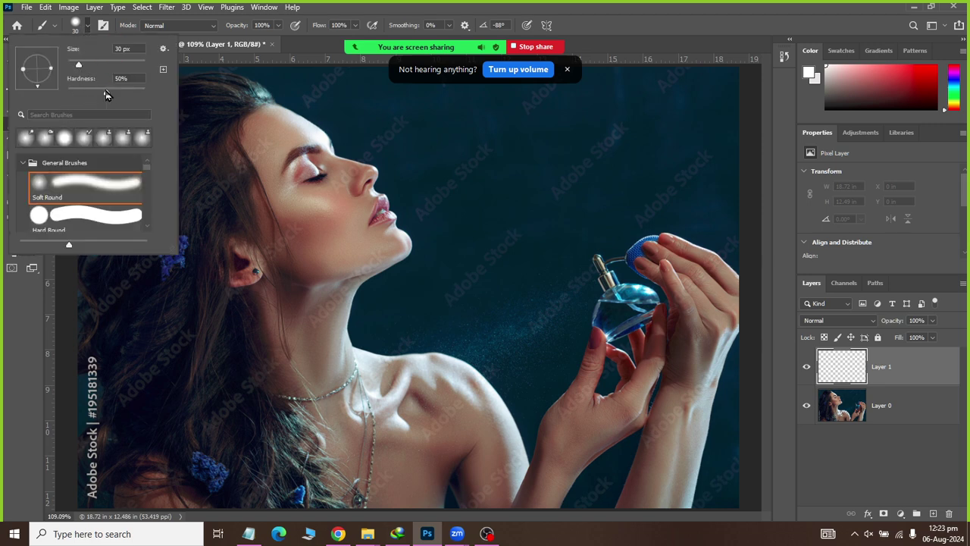
{"action": "left_click_drag", "start_coordinate": [107, 91], "coordinate": [74, 93]}
{"action": "left_click_drag", "start_coordinate": [91, 66], "coordinate": [112, 64]}
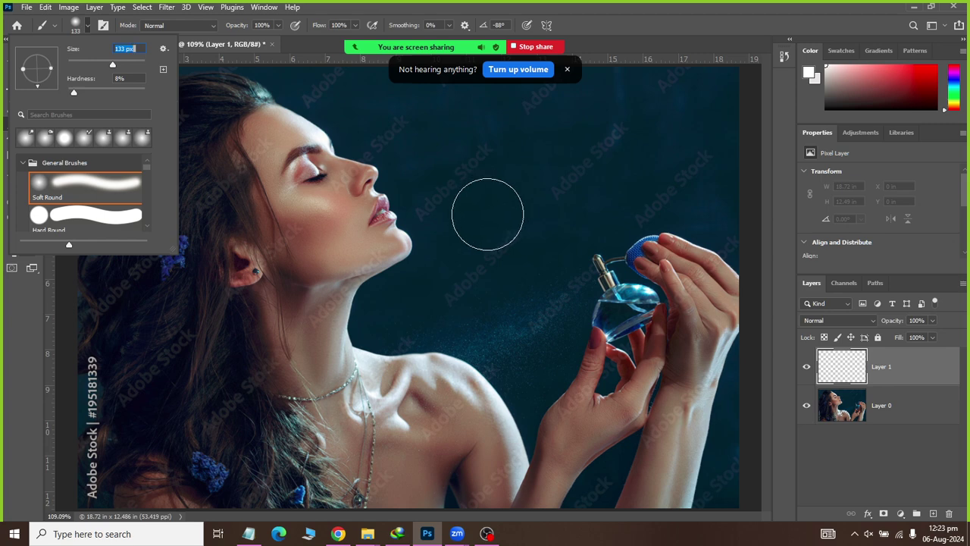
{"action": "left_click_drag", "start_coordinate": [114, 67], "coordinate": [122, 67]}
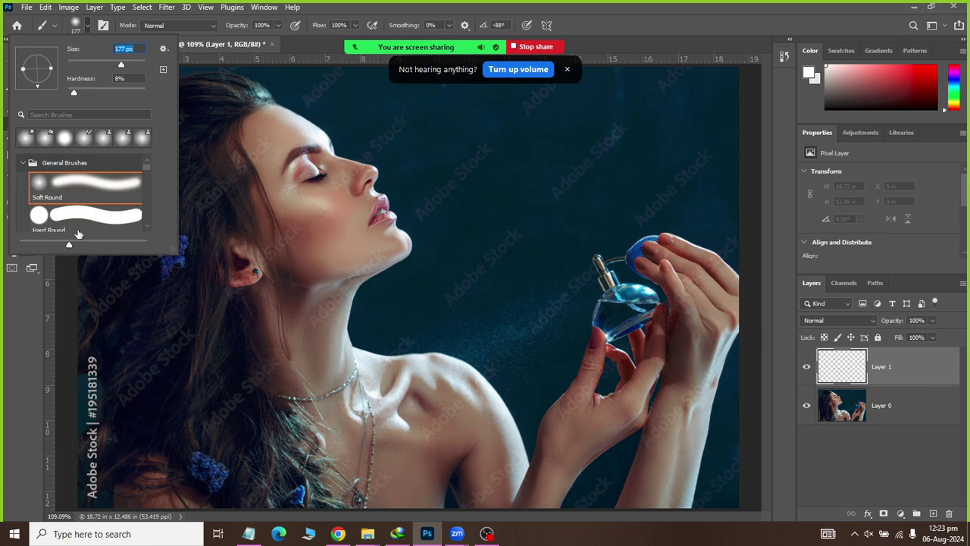
{"action": "left_click", "coordinate": [6, 333]}
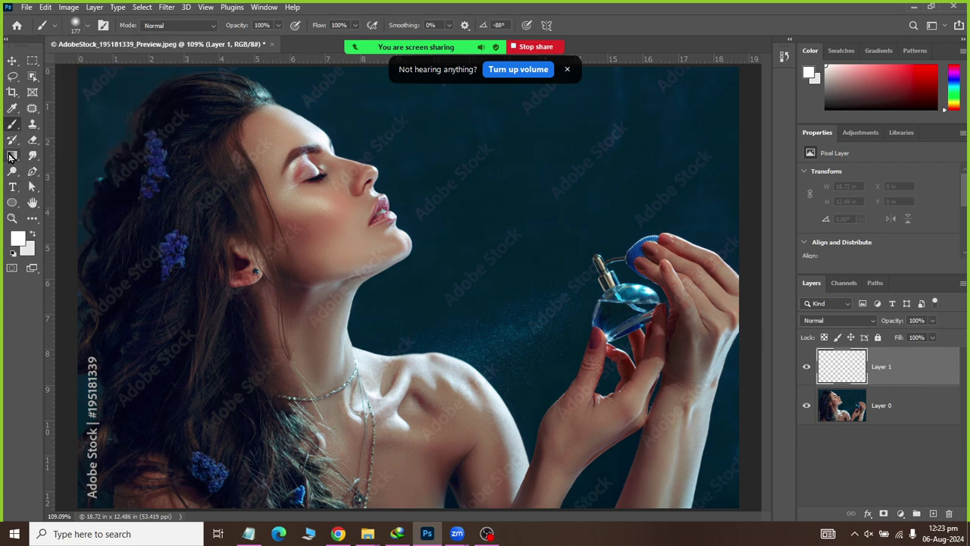
Set the foreground colour to e0e0e0, paint one soft dab above the bottle, and start Free Transform.
{"action": "left_click", "coordinate": [17, 239]}
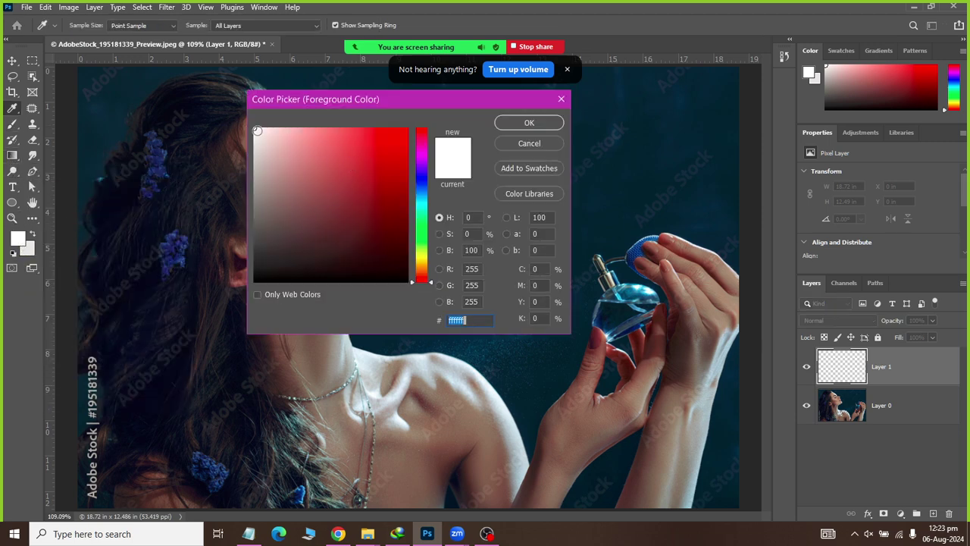
{"action": "type", "text": "e0e0e0"}
{"action": "left_click", "coordinate": [529, 123]}
{"action": "key", "text": "b"}
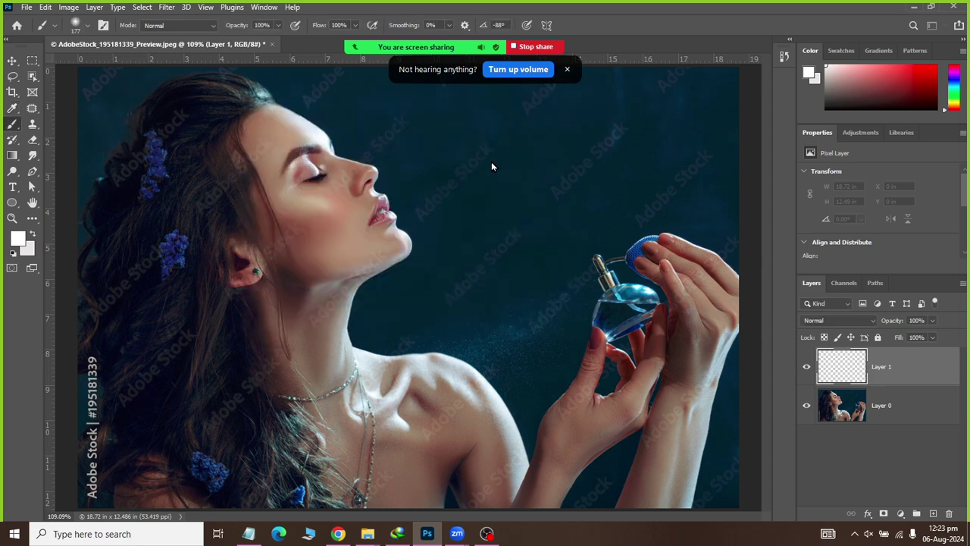
{"action": "left_click", "coordinate": [519, 170]}
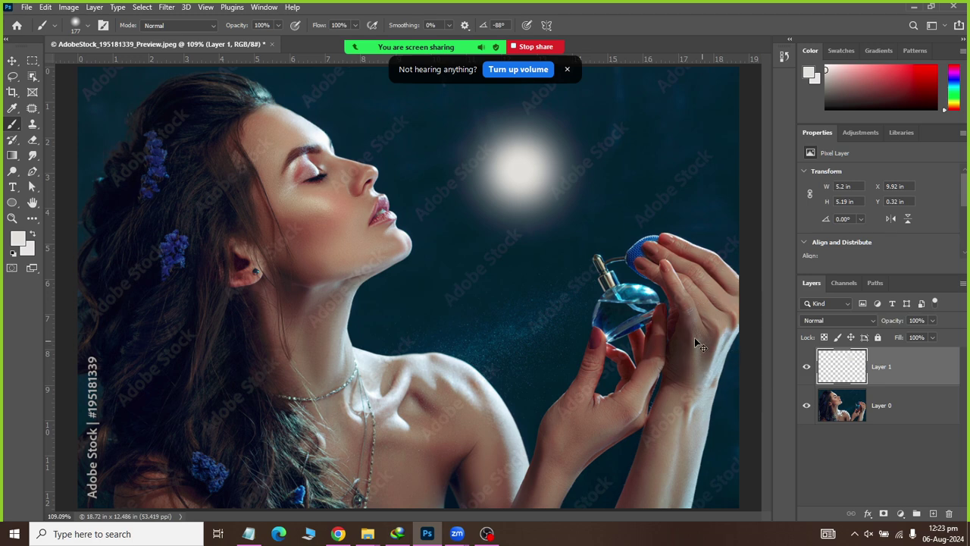
{"action": "key", "text": "ctrl+t"}
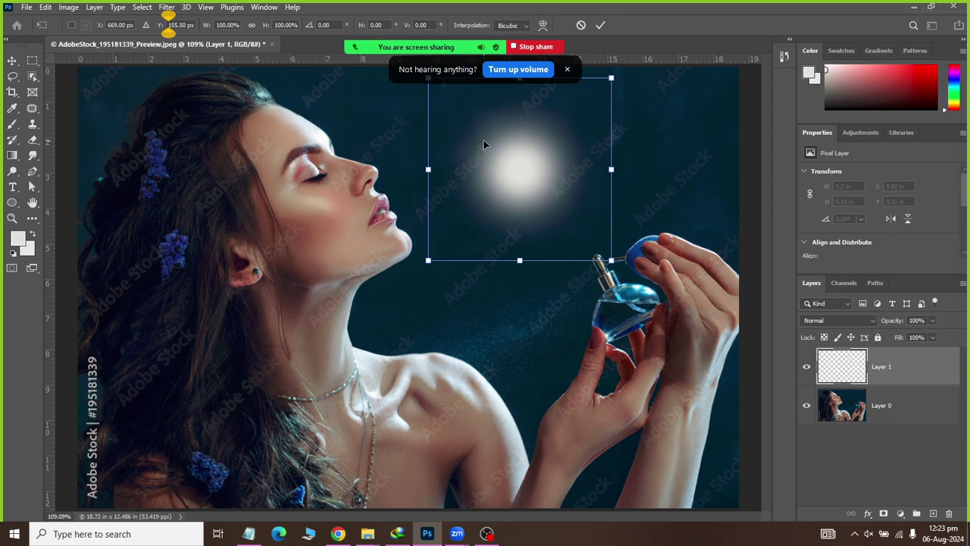
In Perspective mode, cross the glow's bottom corners into an hourglass beam and commit.
{"action": "left_click", "coordinate": [45, 7]}
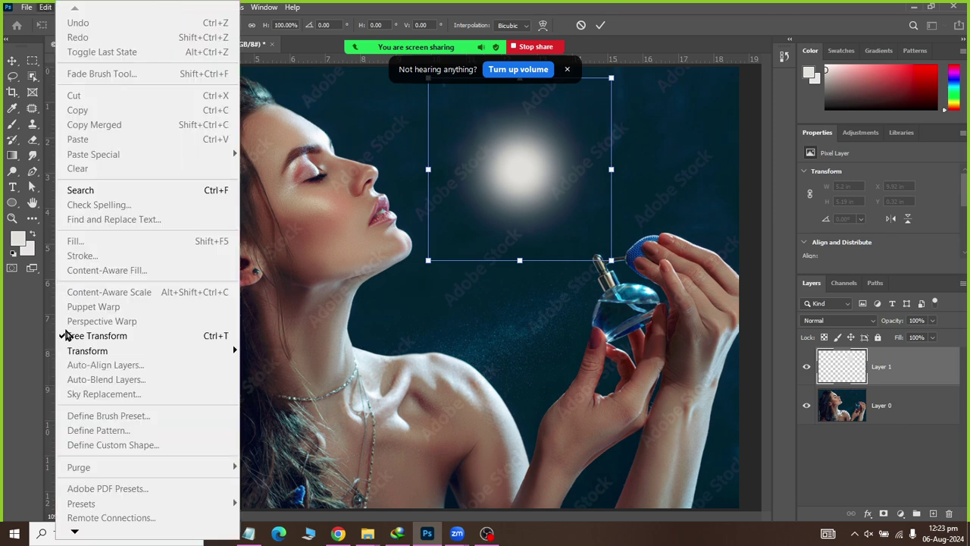
{"action": "mouse_move", "coordinate": [144, 350]}
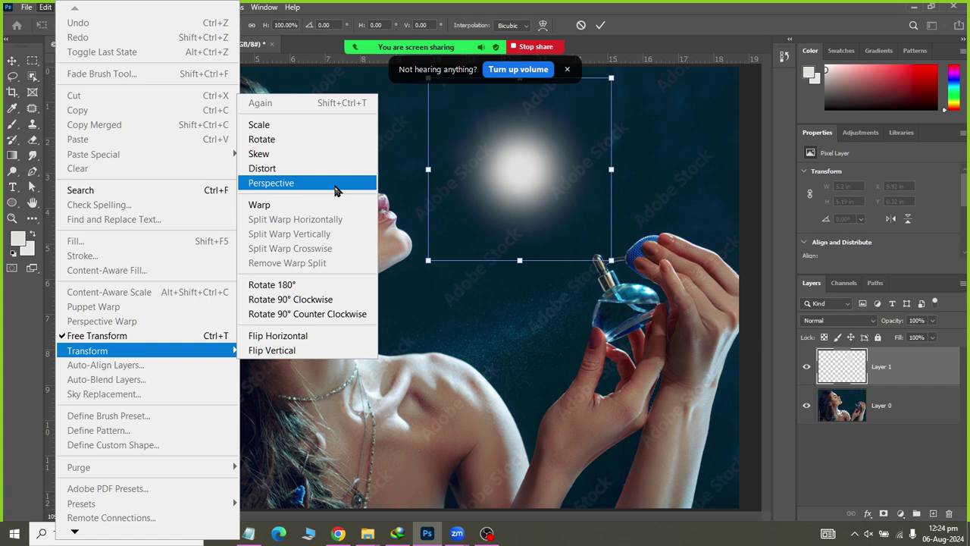
{"action": "right_click", "coordinate": [570, 243]}
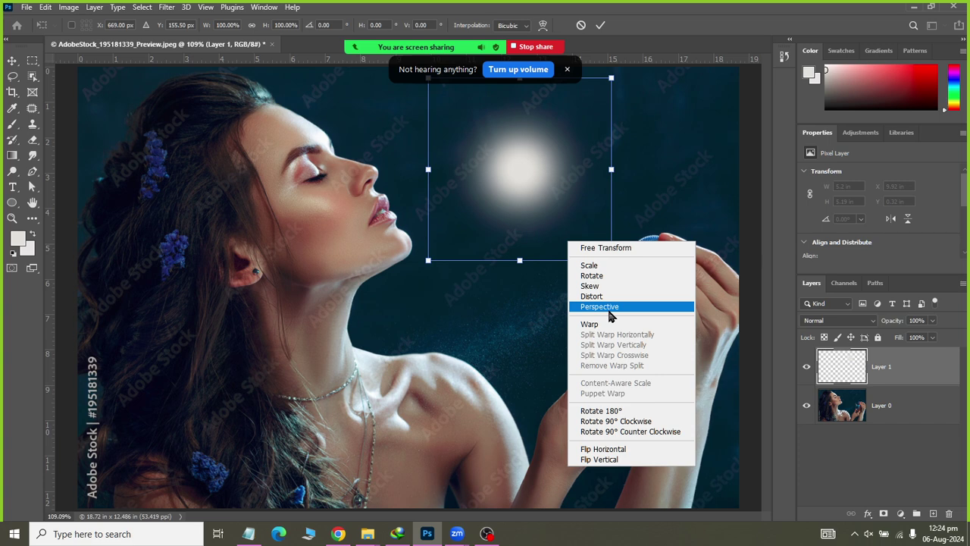
{"action": "left_click", "coordinate": [610, 311]}
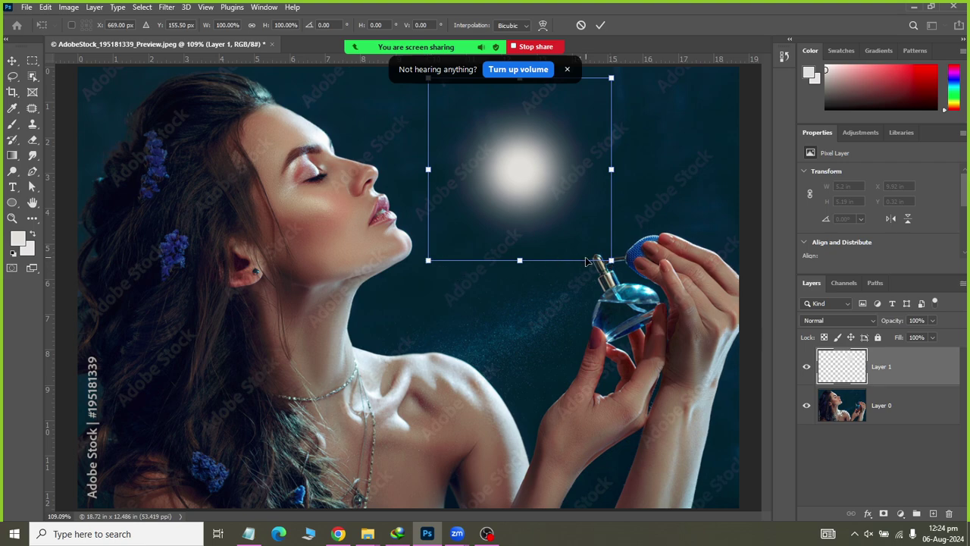
{"action": "left_click_drag", "start_coordinate": [611, 264], "coordinate": [409, 251]}
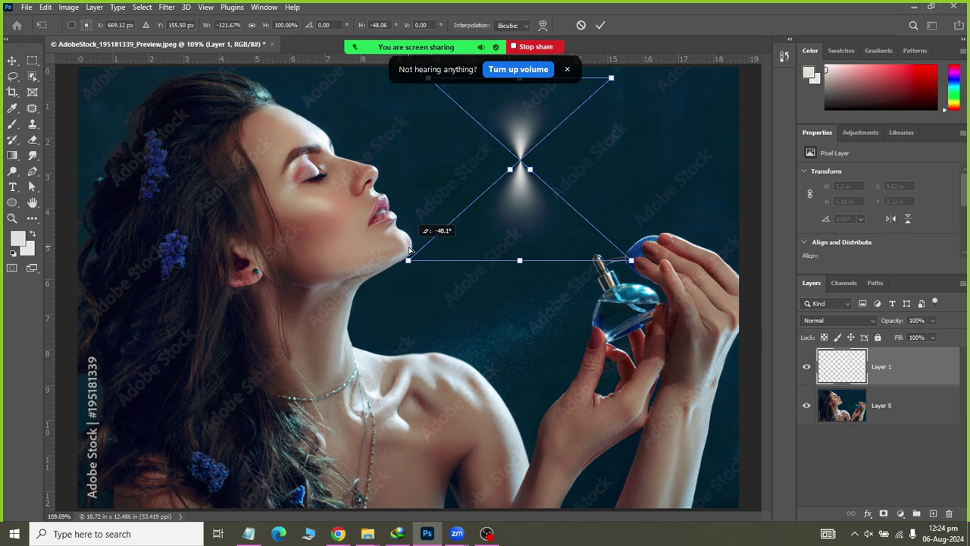
{"action": "left_click_drag", "start_coordinate": [410, 250], "coordinate": [332, 251]}
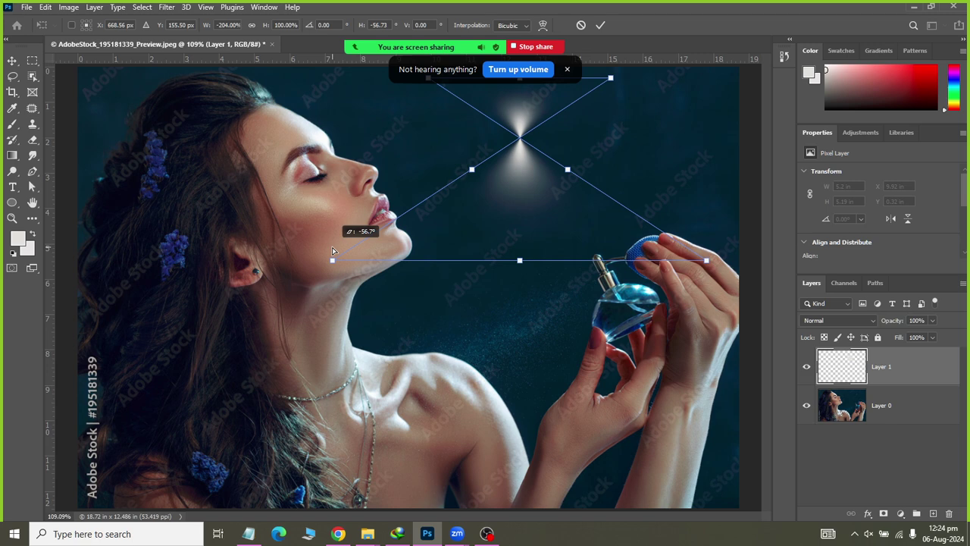
{"action": "mouse_move", "coordinate": [332, 249]}
{"action": "left_mouse_down"}
{"action": "mouse_move", "coordinate": [361, 256]}
{"action": "mouse_move", "coordinate": [350, 260]}
{"action": "left_mouse_up"}
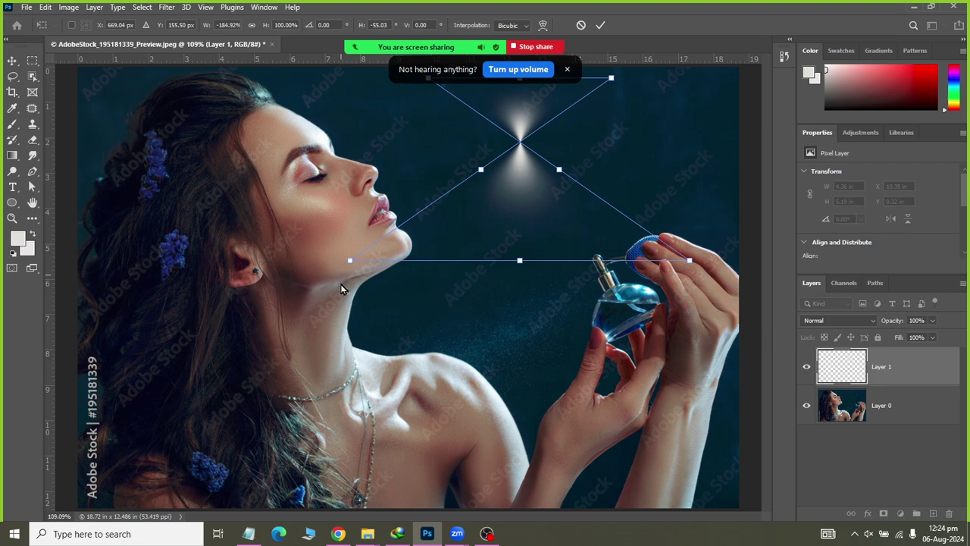
{"action": "left_click", "coordinate": [12, 60]}
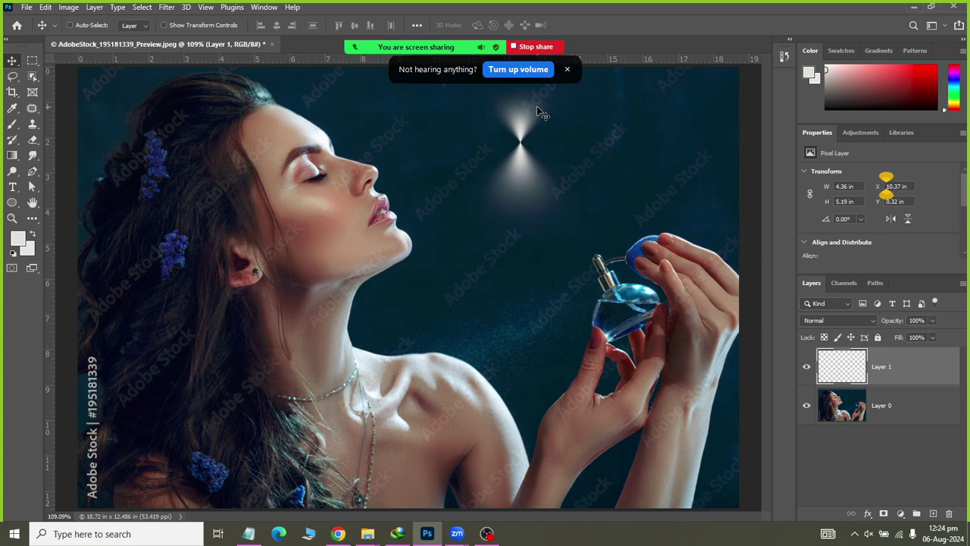
Zoom in and toggle Layer 1's visibility off and on to check the beam.
{"action": "scroll", "coordinate": [536, 107], "scroll_direction": "up", "scroll_amount": 5}
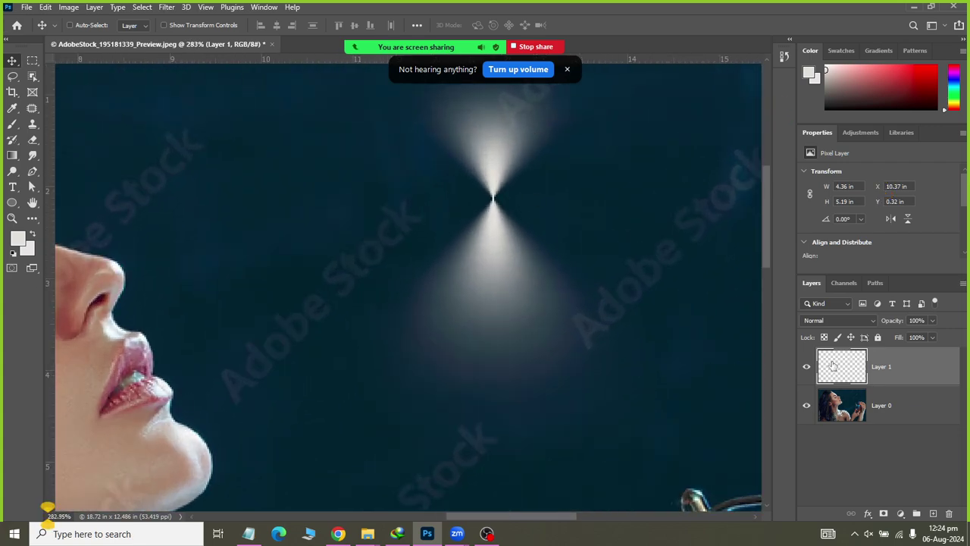
{"action": "left_click", "coordinate": [806, 367]}
{"action": "left_click", "coordinate": [806, 366]}
Marquee-select the lower cone below the crossing point and copy it to a new Layer 2.
{"action": "left_click", "coordinate": [32, 61]}
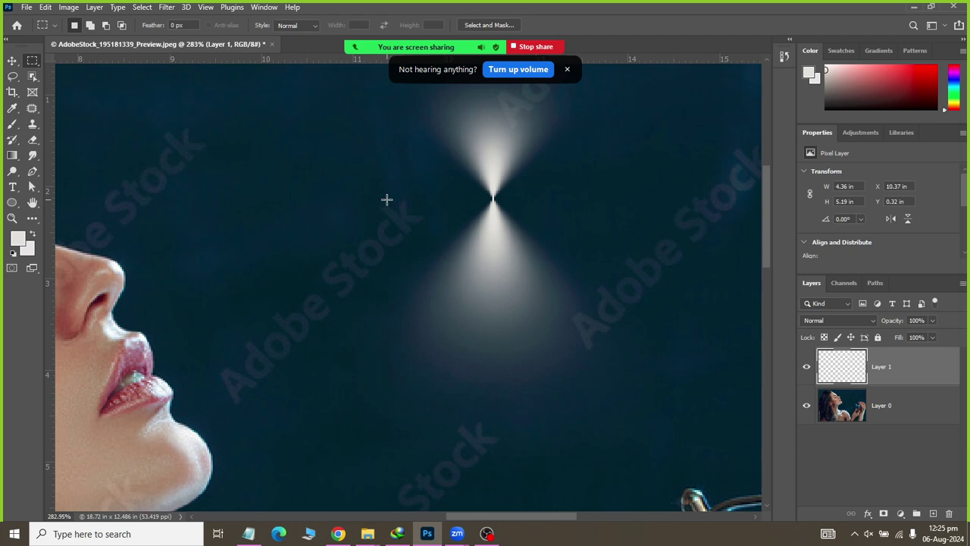
{"action": "left_click_drag", "start_coordinate": [380, 197], "coordinate": [679, 449]}
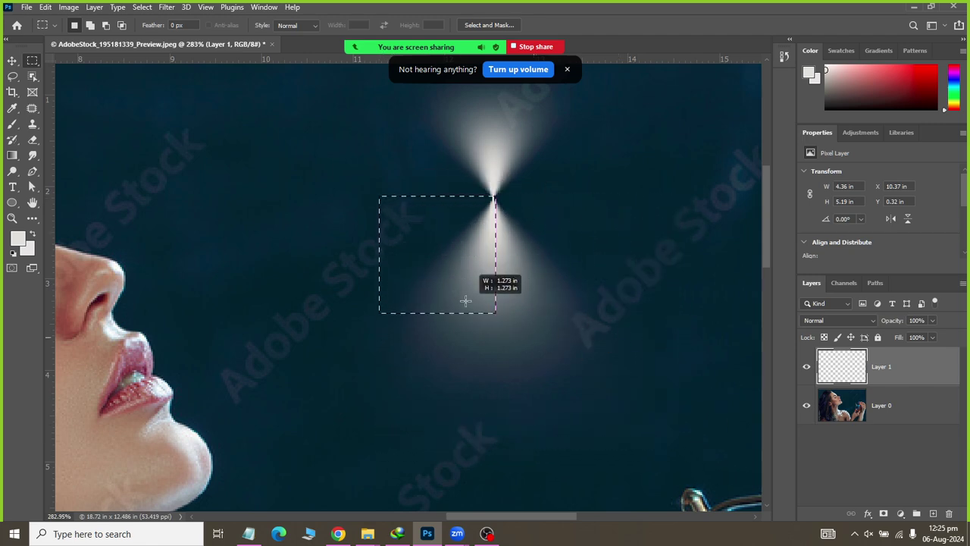
{"action": "left_click_drag", "start_coordinate": [678, 449], "coordinate": [501, 279]}
{"action": "left_click", "coordinate": [364, 221]}
{"action": "mouse_move", "coordinate": [320, 201]}
{"action": "left_mouse_down"}
{"action": "mouse_move", "coordinate": [664, 337]}
{"action": "mouse_move", "coordinate": [697, 439]}
{"action": "mouse_move", "coordinate": [368, 225]}
{"action": "left_mouse_up"}
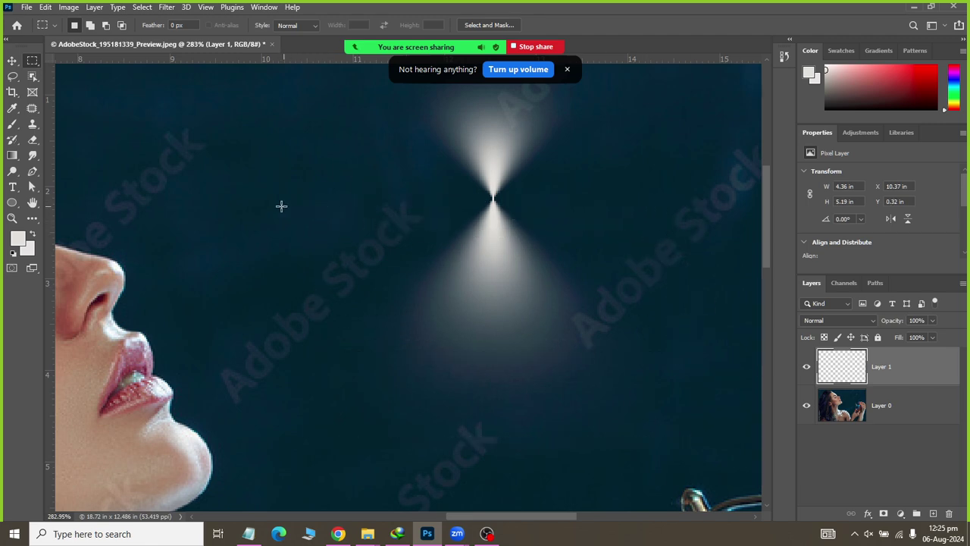
{"action": "mouse_move", "coordinate": [276, 205]}
{"action": "left_mouse_down"}
{"action": "mouse_move", "coordinate": [575, 246]}
{"action": "mouse_move", "coordinate": [671, 331]}
{"action": "left_mouse_up"}
{"action": "left_click", "coordinate": [321, 203]}
{"action": "mouse_move", "coordinate": [285, 202]}
{"action": "left_mouse_down"}
{"action": "mouse_move", "coordinate": [654, 336]}
{"action": "mouse_move", "coordinate": [686, 362]}
{"action": "left_mouse_up"}
{"action": "left_click", "coordinate": [498, 296]}
{"action": "mouse_move", "coordinate": [301, 194]}
{"action": "left_mouse_down"}
{"action": "mouse_move", "coordinate": [725, 432]}
{"action": "mouse_move", "coordinate": [717, 456]}
{"action": "left_mouse_up"}
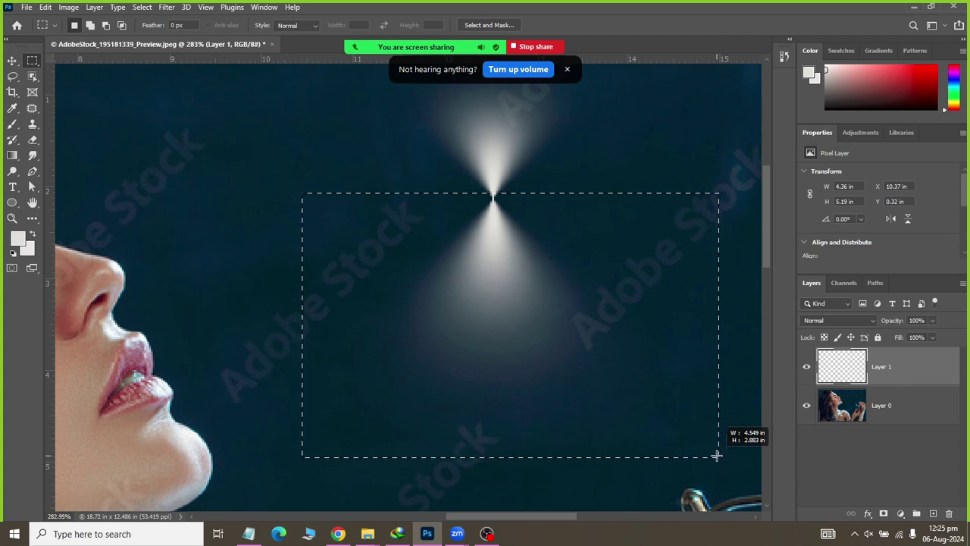
{"action": "left_click_drag", "start_coordinate": [717, 456], "coordinate": [719, 457]}
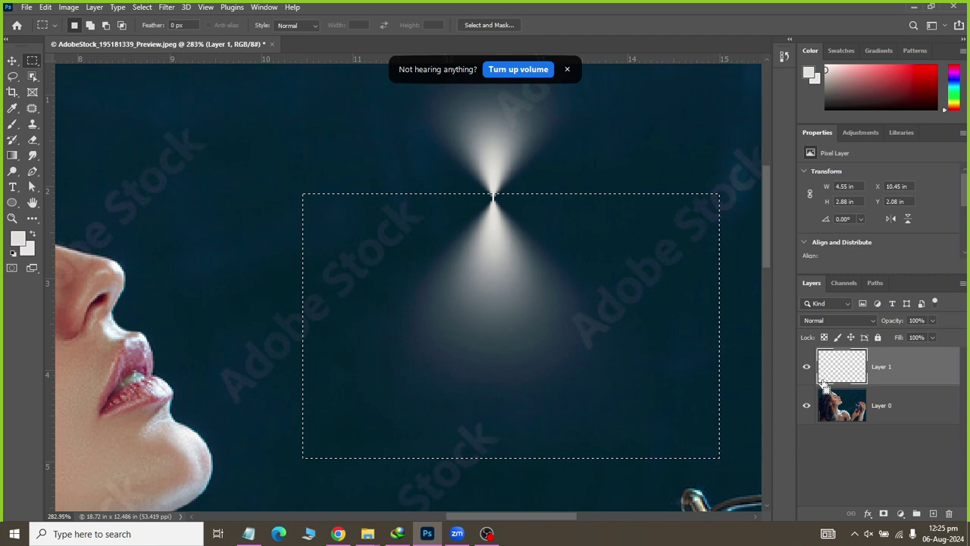
{"action": "key", "text": "ctrl+j"}
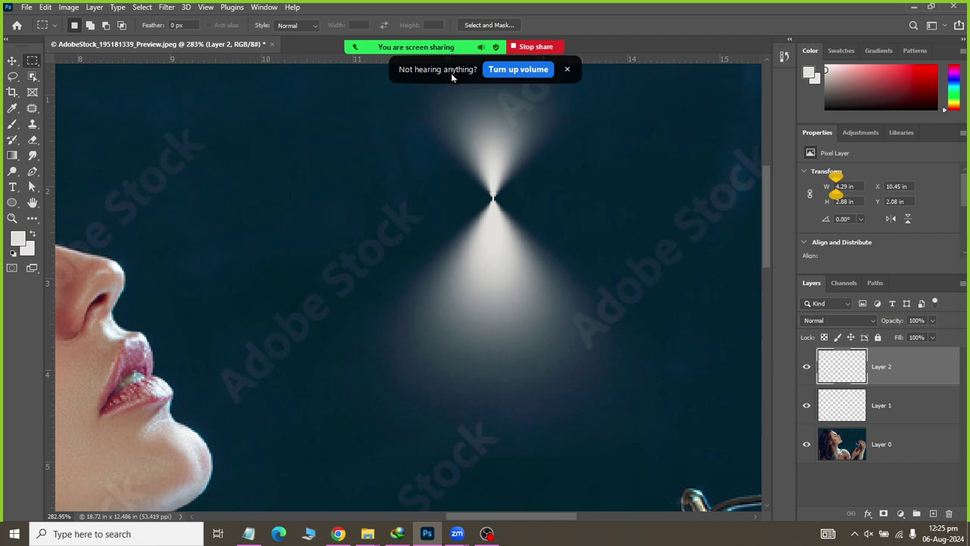
Hide Layer 1, briefly pick the standard Eraser, then return to Move and recheck Layer 1.
{"action": "left_click", "coordinate": [806, 405]}
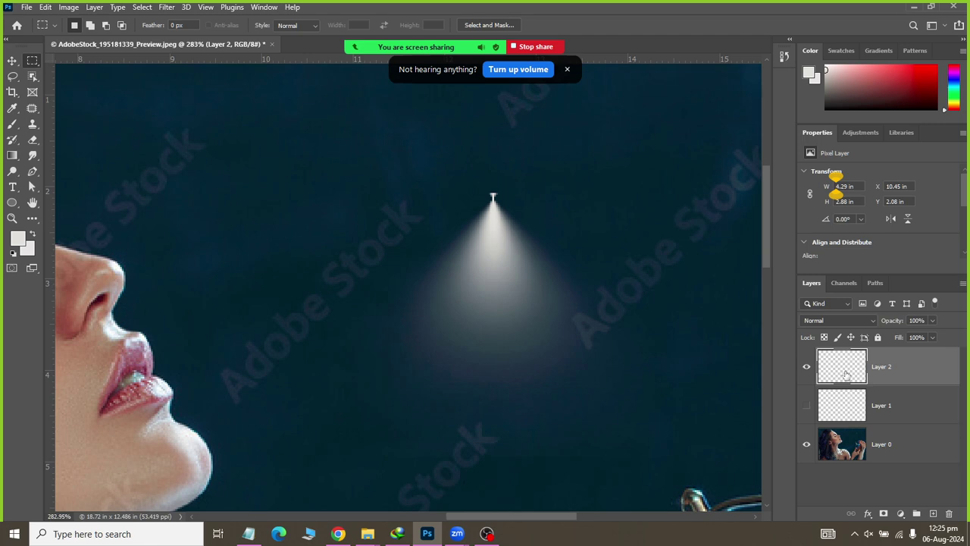
{"action": "left_click", "coordinate": [35, 139]}
{"action": "right_click", "coordinate": [36, 139]}
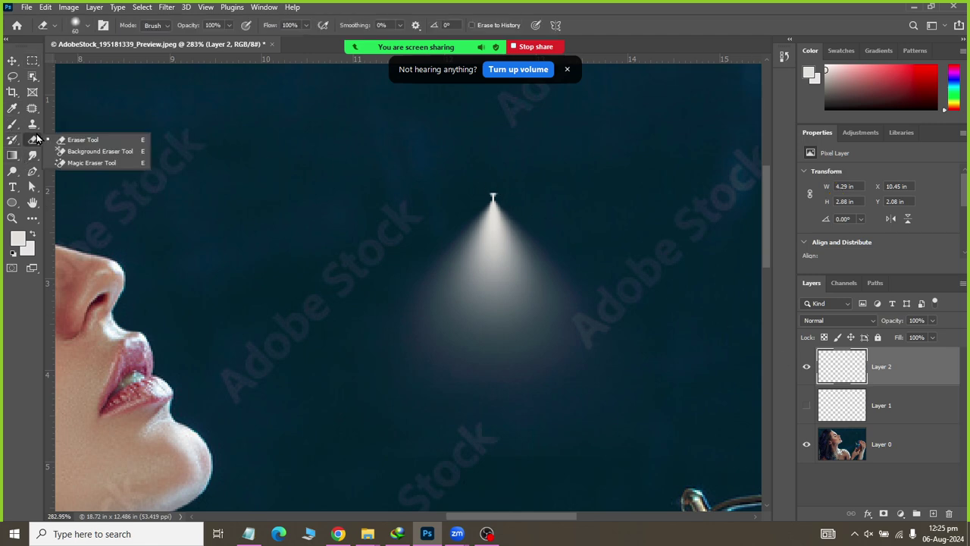
{"action": "left_click", "coordinate": [67, 139]}
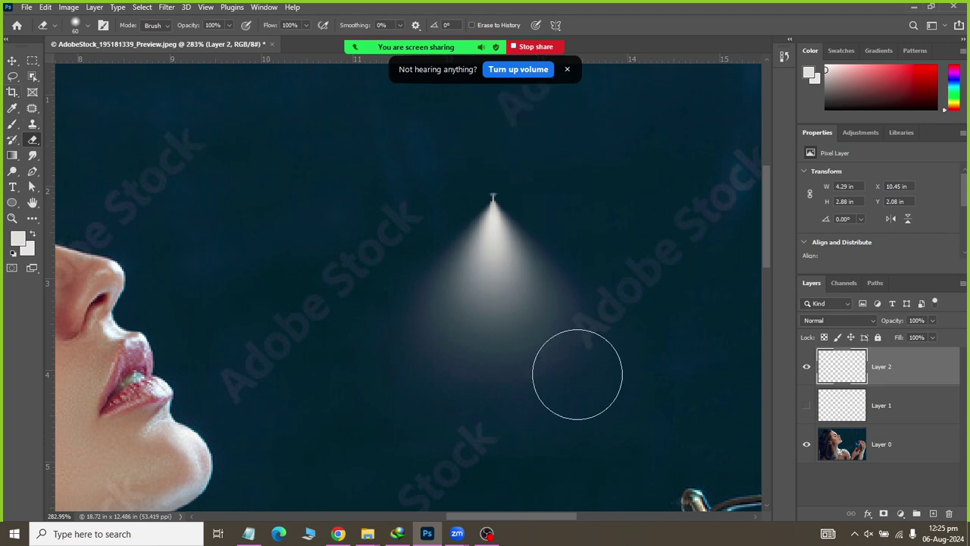
{"action": "left_click", "coordinate": [12, 60]}
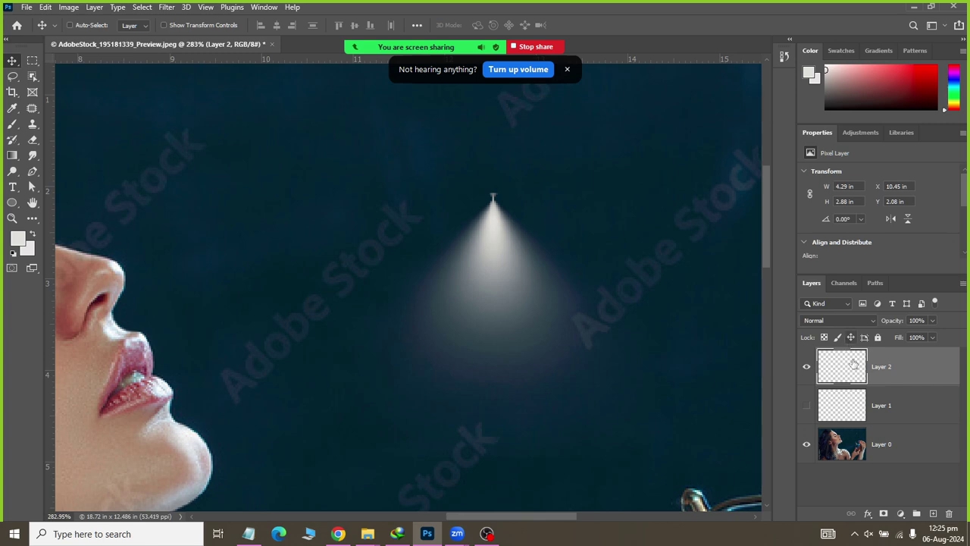
{"action": "left_click", "coordinate": [806, 405]}
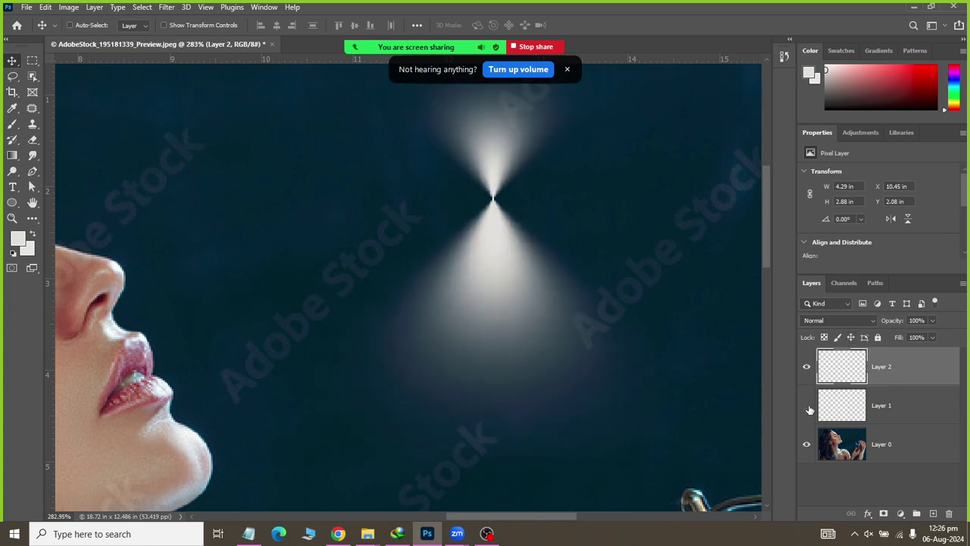
{"action": "left_click", "coordinate": [807, 405]}
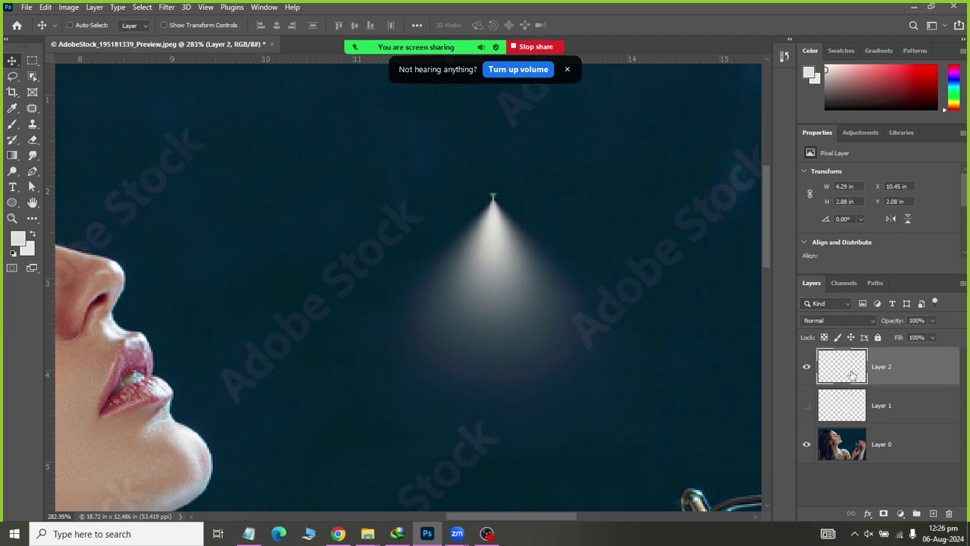
Move, rotate and scale the Layer 2 cone to 172.47%, tip on the nozzle, then commit.
{"action": "key", "text": "ctrl+t"}
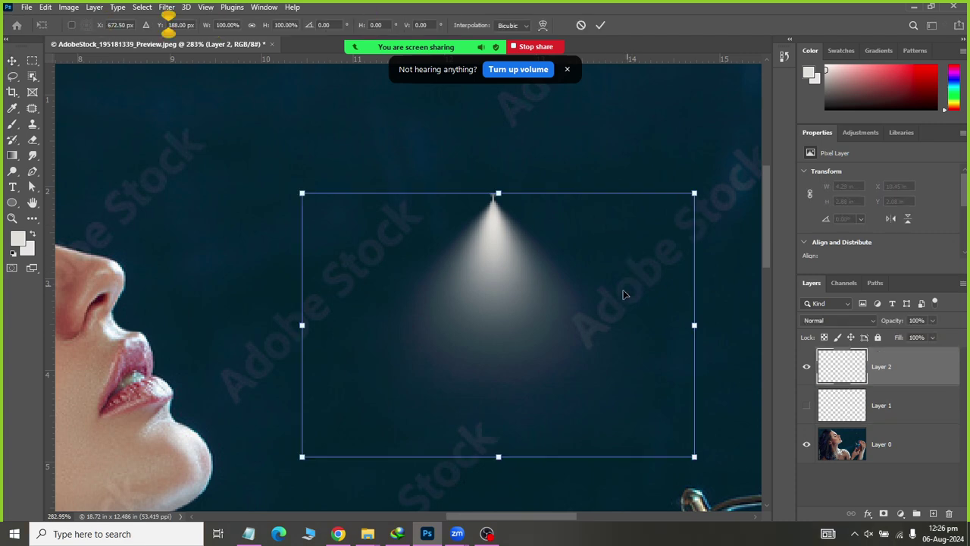
{"action": "scroll", "coordinate": [686, 296], "scroll_direction": "down", "scroll_amount": 2}
{"action": "scroll", "coordinate": [682, 291], "scroll_direction": "down", "scroll_amount": 2}
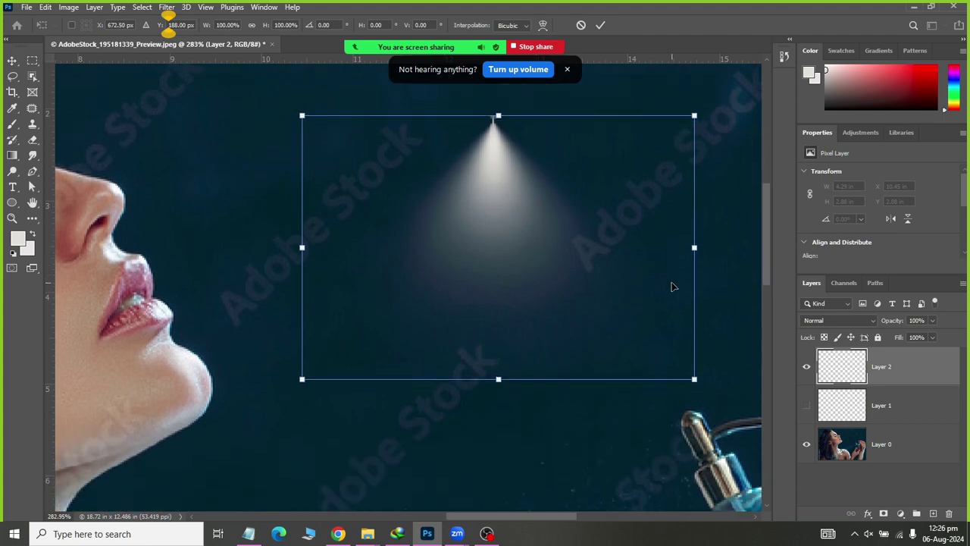
{"action": "scroll", "coordinate": [675, 287], "scroll_direction": "right", "scroll_amount": 2}
{"action": "scroll", "coordinate": [663, 284], "scroll_direction": "right", "scroll_amount": 2}
{"action": "scroll", "coordinate": [663, 284], "scroll_direction": "down", "scroll_amount": 1}
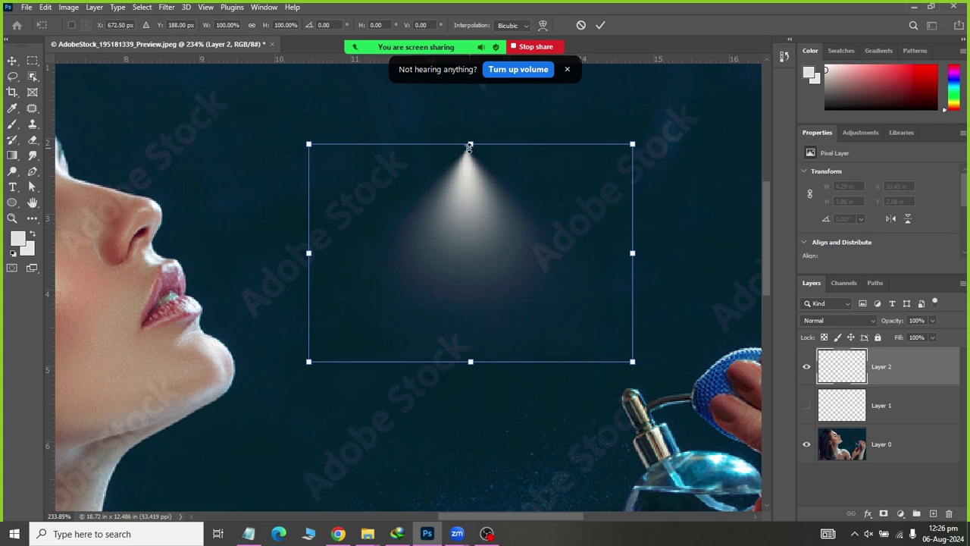
{"action": "left_click_drag", "start_coordinate": [468, 159], "coordinate": [532, 402]}
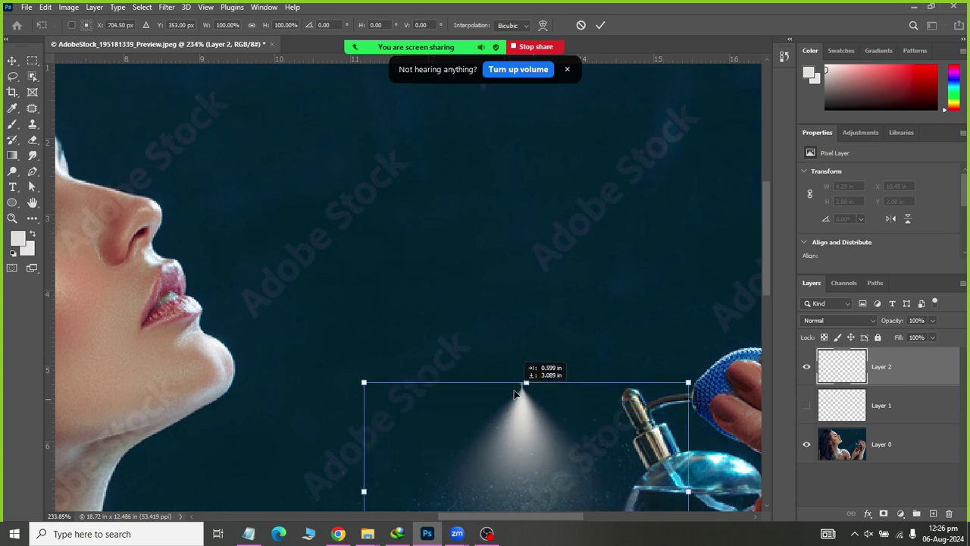
{"action": "left_click_drag", "start_coordinate": [533, 402], "coordinate": [512, 401]}
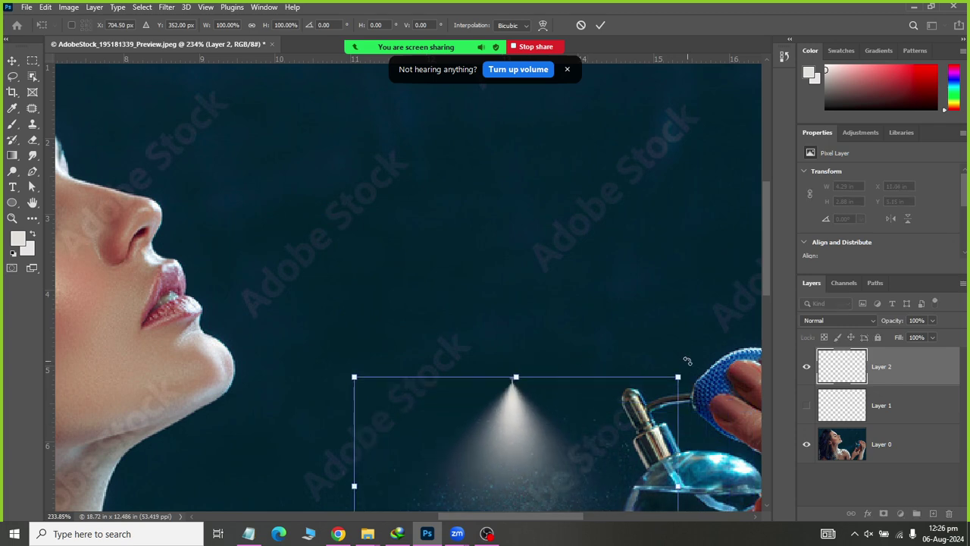
{"action": "mouse_move", "coordinate": [687, 361]}
{"action": "left_mouse_down"}
{"action": "mouse_move", "coordinate": [763, 502]}
{"action": "mouse_move", "coordinate": [762, 475]}
{"action": "left_mouse_up"}
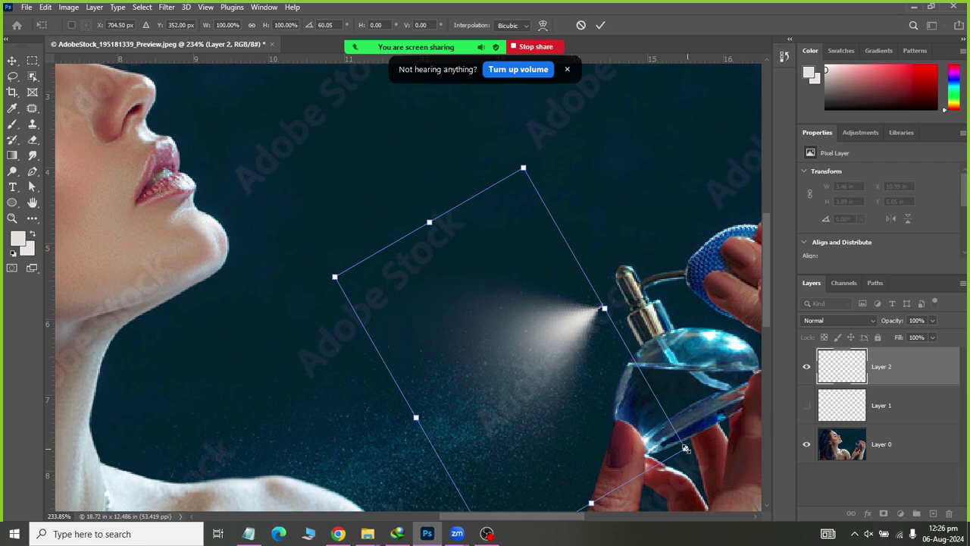
{"action": "mouse_move", "coordinate": [684, 447]}
{"action": "left_mouse_down"}
{"action": "mouse_move", "coordinate": [738, 479]}
{"action": "mouse_move", "coordinate": [731, 473]}
{"action": "left_mouse_up"}
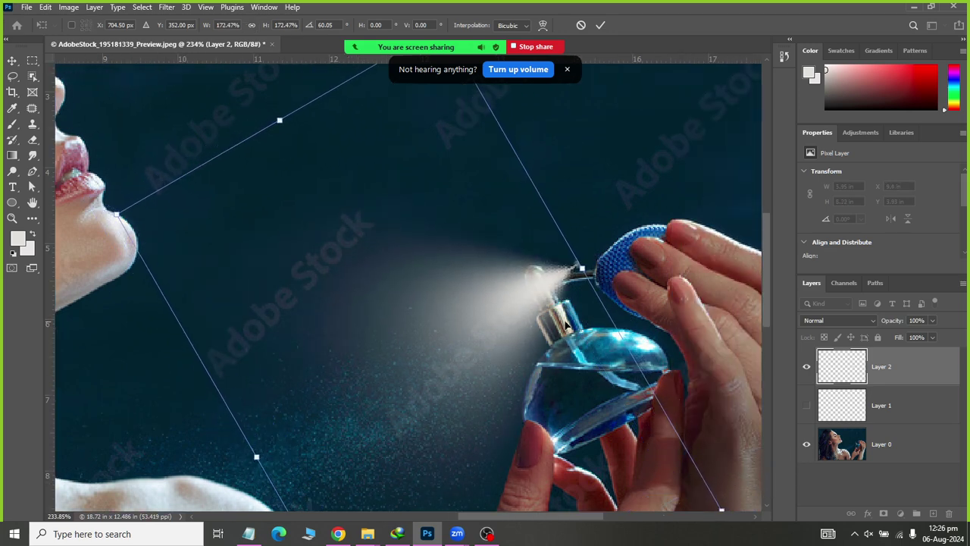
{"action": "left_click_drag", "start_coordinate": [504, 325], "coordinate": [474, 361]}
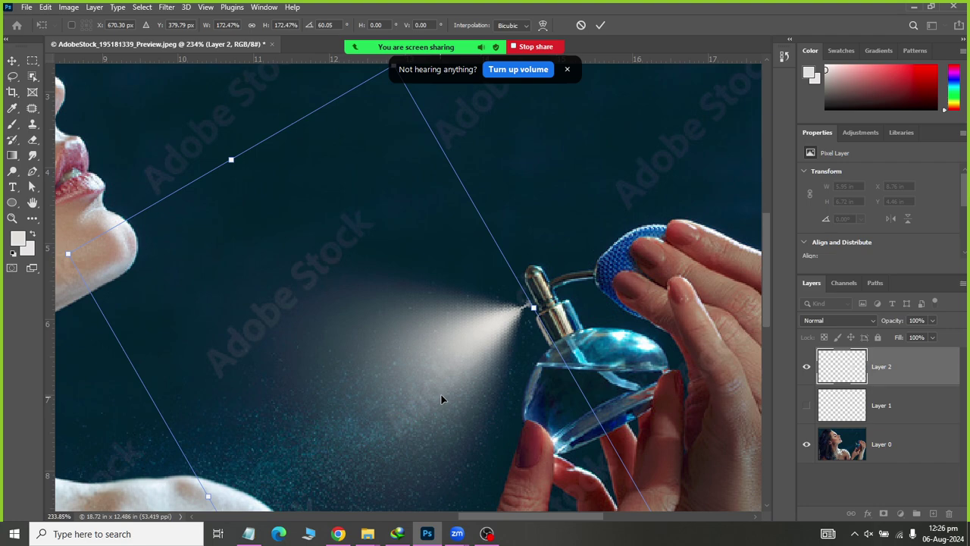
{"action": "key", "text": "Return"}
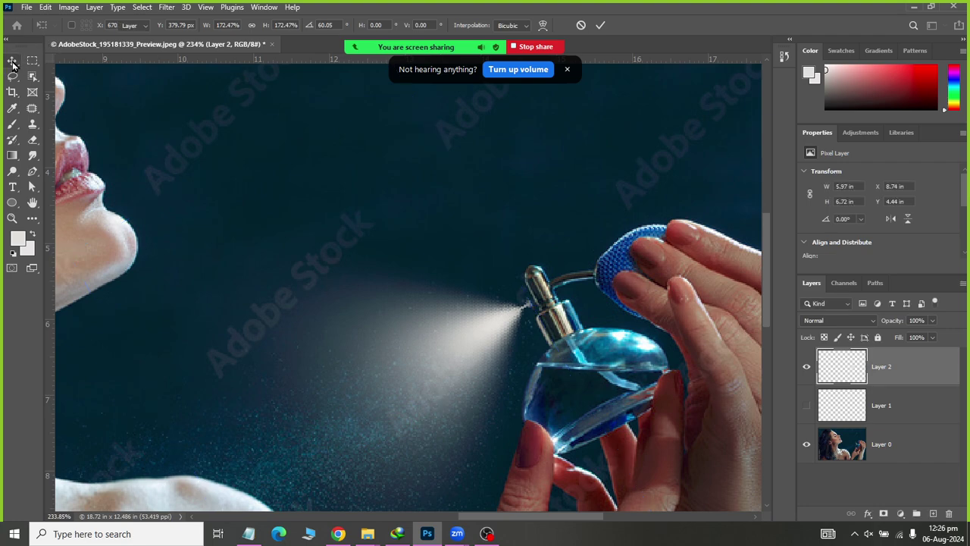
Zoom out to fit the photo and open Layer 2's blend-mode dropdown.
{"action": "scroll", "coordinate": [413, 168], "scroll_direction": "down", "scroll_amount": 3}
{"action": "scroll", "coordinate": [413, 168], "scroll_direction": "down", "scroll_amount": 2}
{"action": "scroll", "coordinate": [415, 168], "scroll_direction": "down", "scroll_amount": 1}
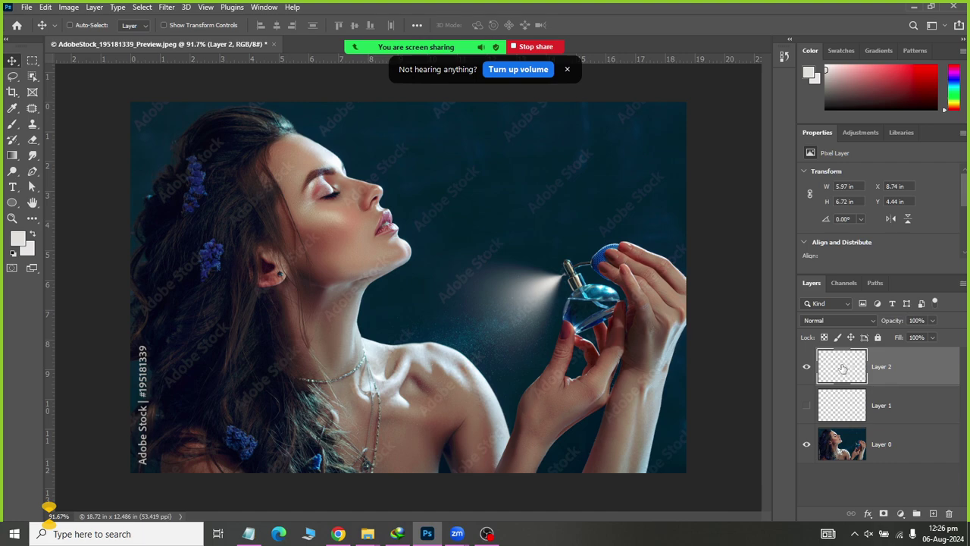
{"action": "left_click", "coordinate": [835, 318]}
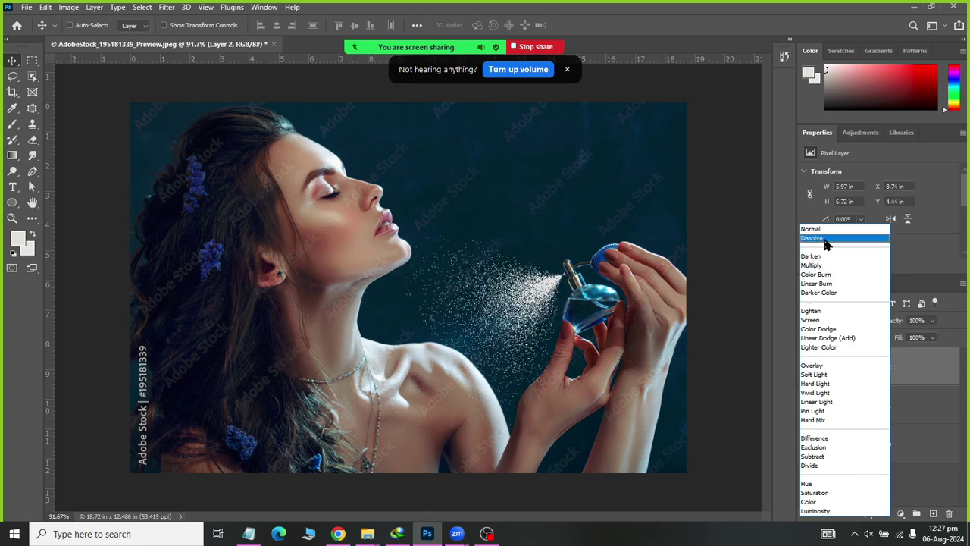
Choose Dissolve as Layer 2's blend mode and lower its Fill slider to 45%.
{"action": "left_click", "coordinate": [826, 240]}
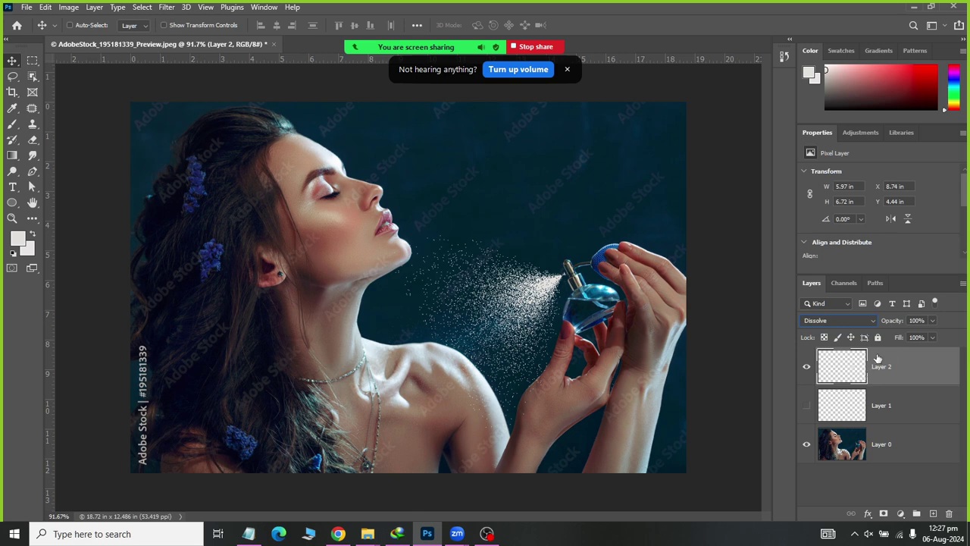
{"action": "left_click", "coordinate": [932, 338]}
{"action": "left_click_drag", "start_coordinate": [928, 351], "coordinate": [915, 355]}
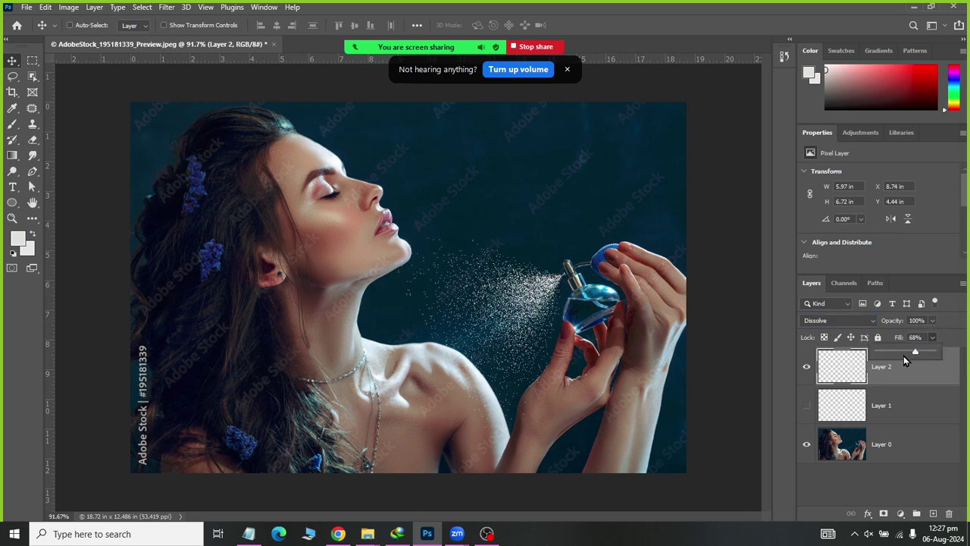
{"action": "left_click_drag", "start_coordinate": [909, 359], "coordinate": [902, 359]}
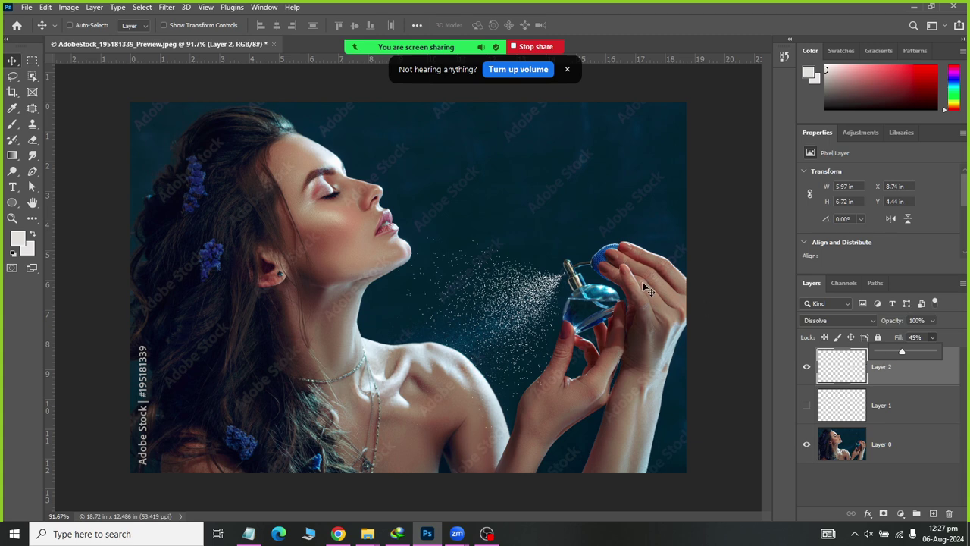
{"action": "left_click", "coordinate": [824, 365]}
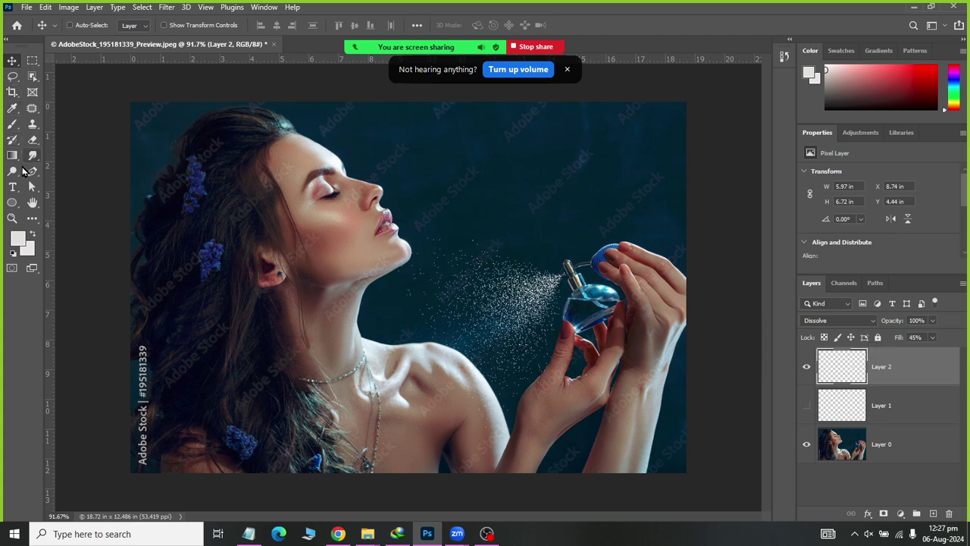
Erase the far-left stray spray particles on Layer 2 with the Eraser tool.
{"action": "left_click", "coordinate": [32, 141]}
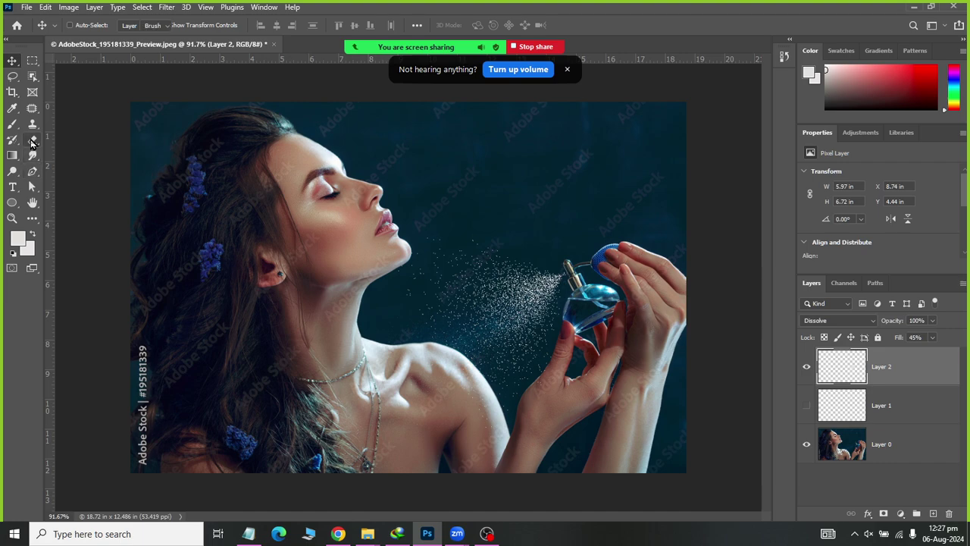
{"action": "left_click", "coordinate": [61, 140]}
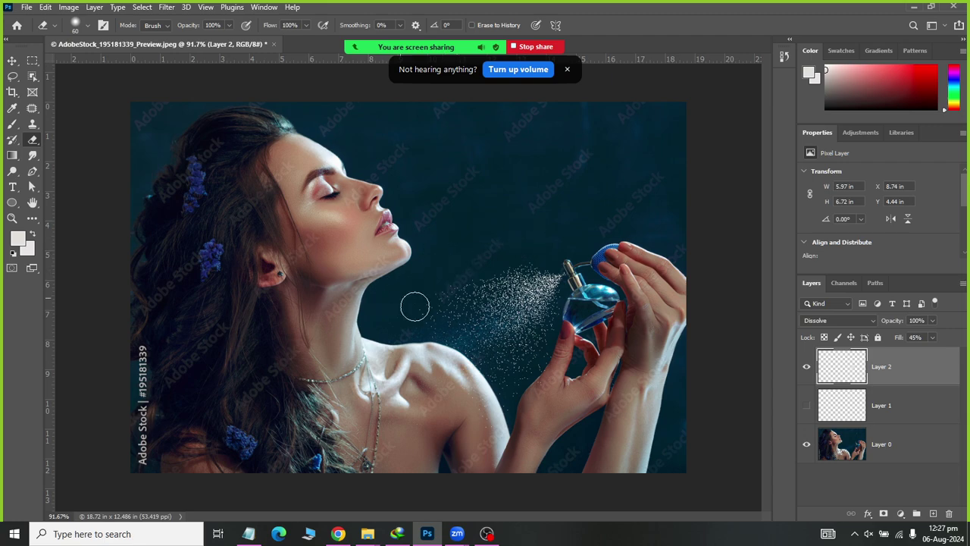
{"action": "left_click_drag", "start_coordinate": [457, 265], "coordinate": [414, 318]}
{"action": "scroll", "coordinate": [492, 300], "scroll_direction": "up", "scroll_amount": 2}
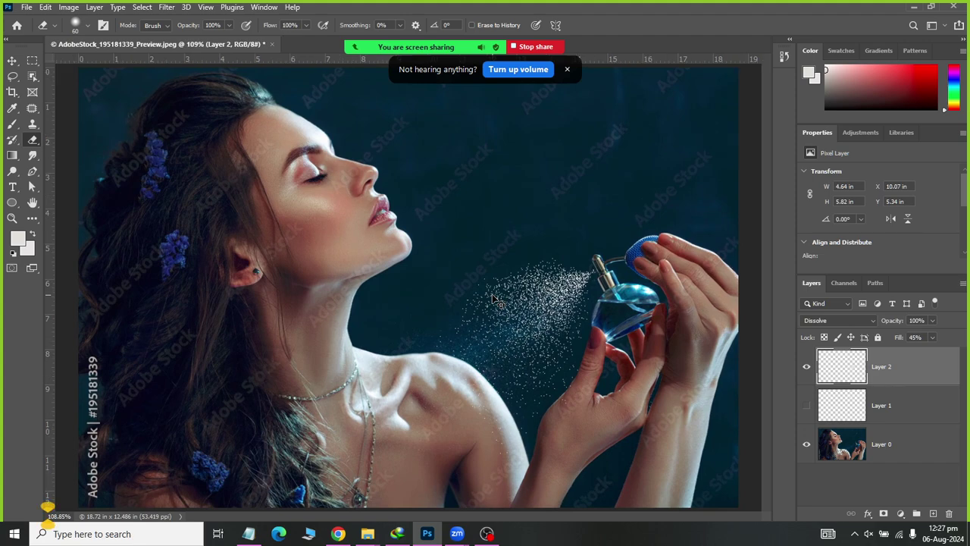
{"action": "scroll", "coordinate": [530, 292], "scroll_direction": "down", "scroll_amount": 1}
{"action": "scroll", "coordinate": [544, 290], "scroll_direction": "down", "scroll_amount": 3}
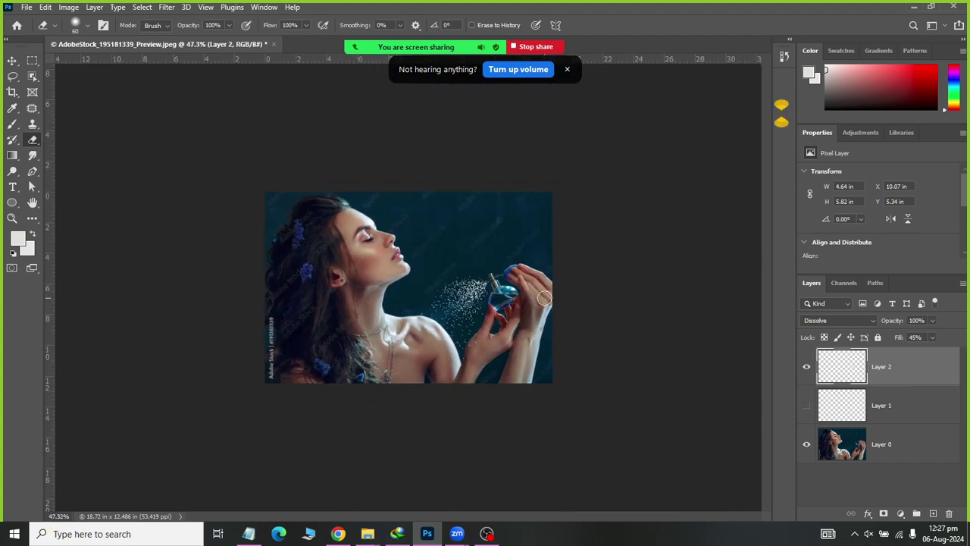
Lower Layer 2's Fill slightly, then switch back to the Move tool.
{"action": "left_click", "coordinate": [929, 337]}
{"action": "left_click_drag", "start_coordinate": [921, 352], "coordinate": [916, 355]}
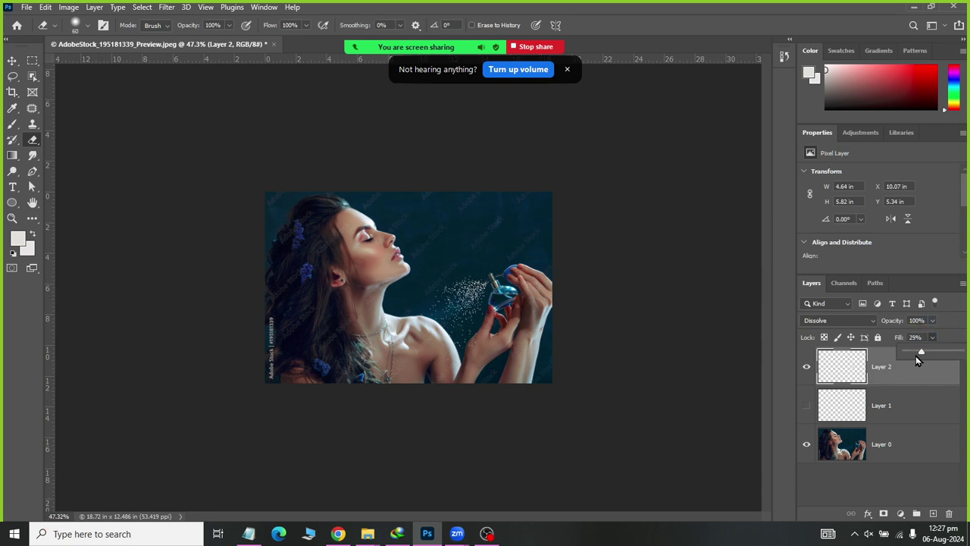
{"action": "left_click", "coordinate": [12, 61]}
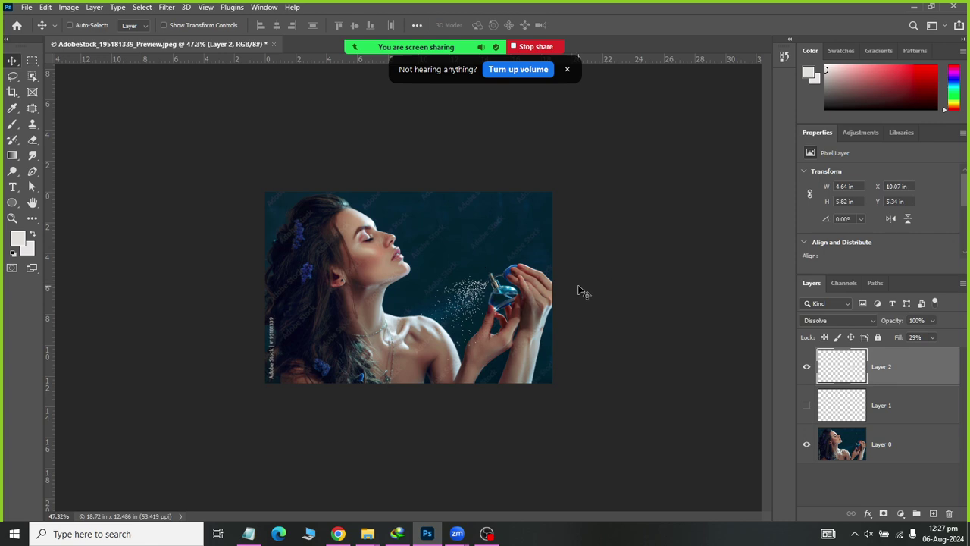
{"action": "scroll", "coordinate": [469, 269], "scroll_direction": "up", "scroll_amount": 2}
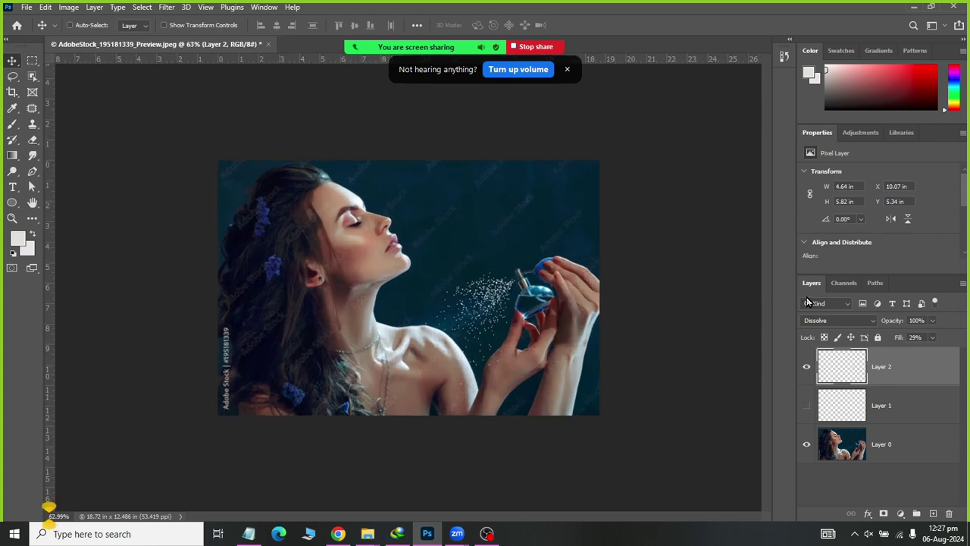
{"action": "scroll", "coordinate": [610, 274], "scroll_direction": "down", "scroll_amount": 2}
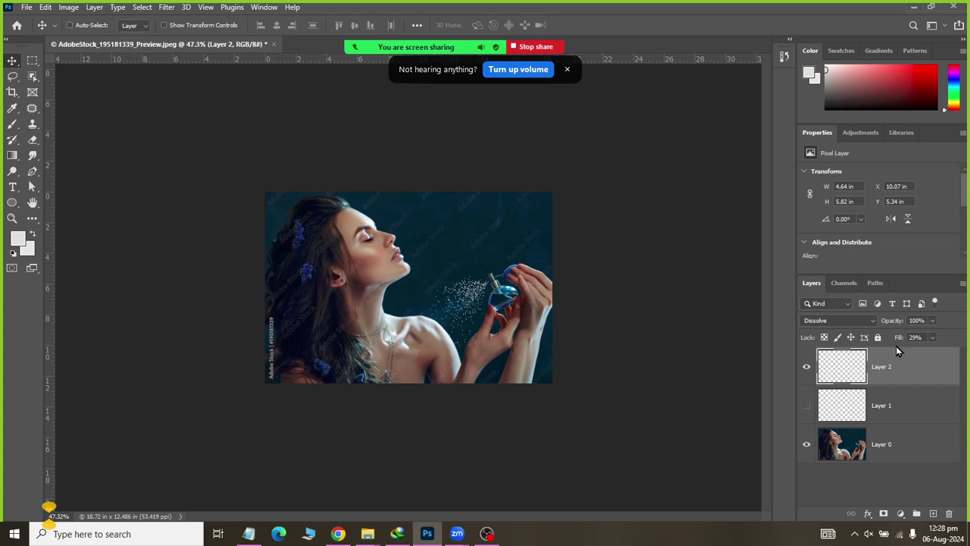
Raise Layer 2's Fill to 85% and deselect the layer.
{"action": "left_click", "coordinate": [932, 338]}
{"action": "mouse_move", "coordinate": [932, 351]}
{"action": "left_mouse_down"}
{"action": "mouse_move", "coordinate": [969, 362]}
{"action": "mouse_move", "coordinate": [953, 364]}
{"action": "left_mouse_up"}
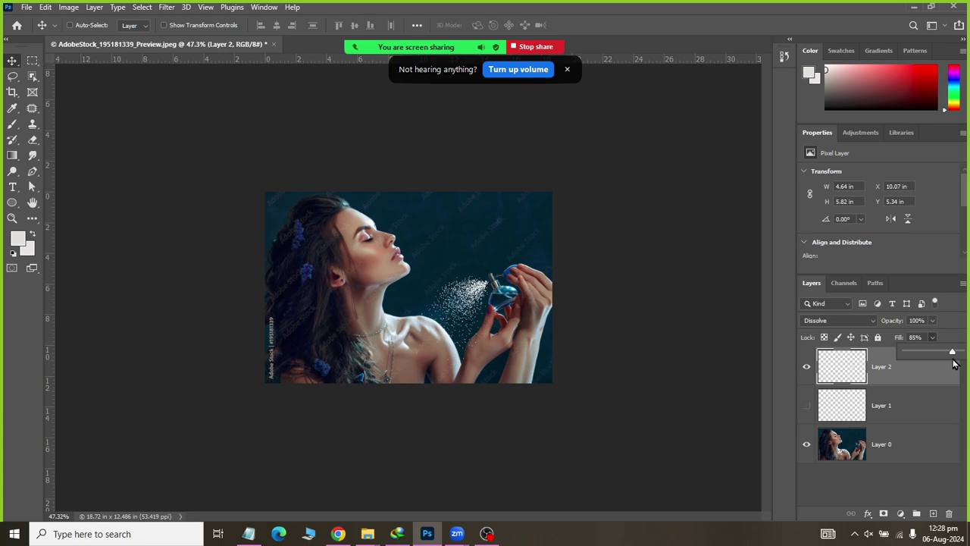
{"action": "left_click", "coordinate": [898, 479]}
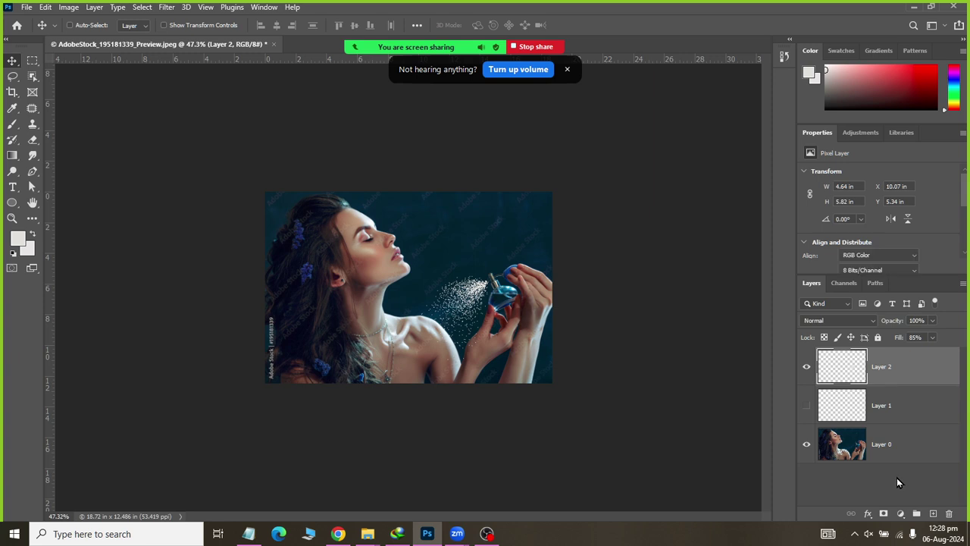